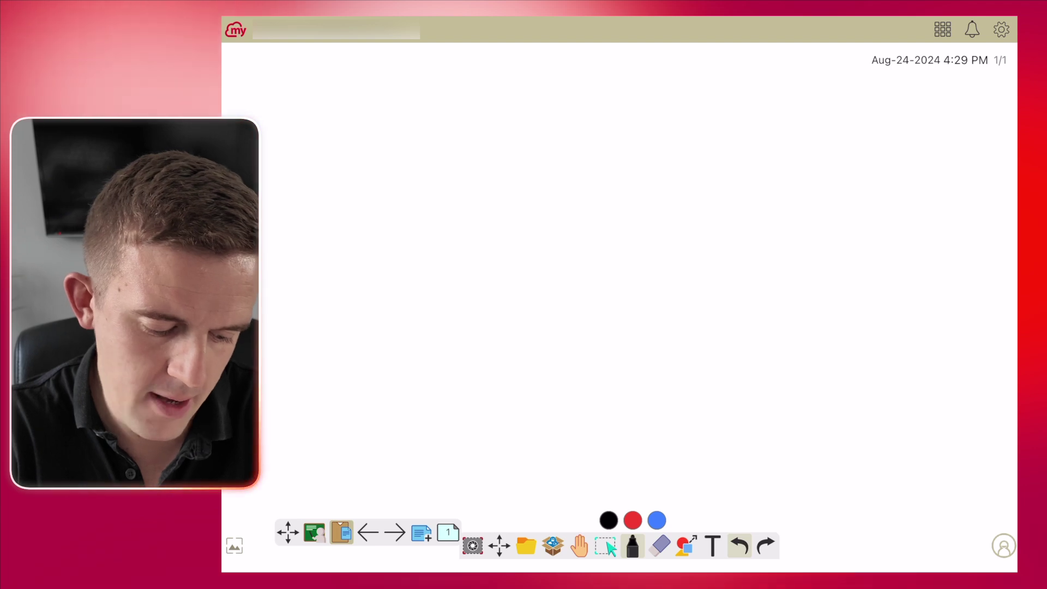
# - Write "hi" on the blank canvas with the black marker, and switch the pen type to the yellow highlighter
pyautogui.moveTo(569, 219); pyautogui.dragTo(631, 257)
pyautogui.click(624, 222)
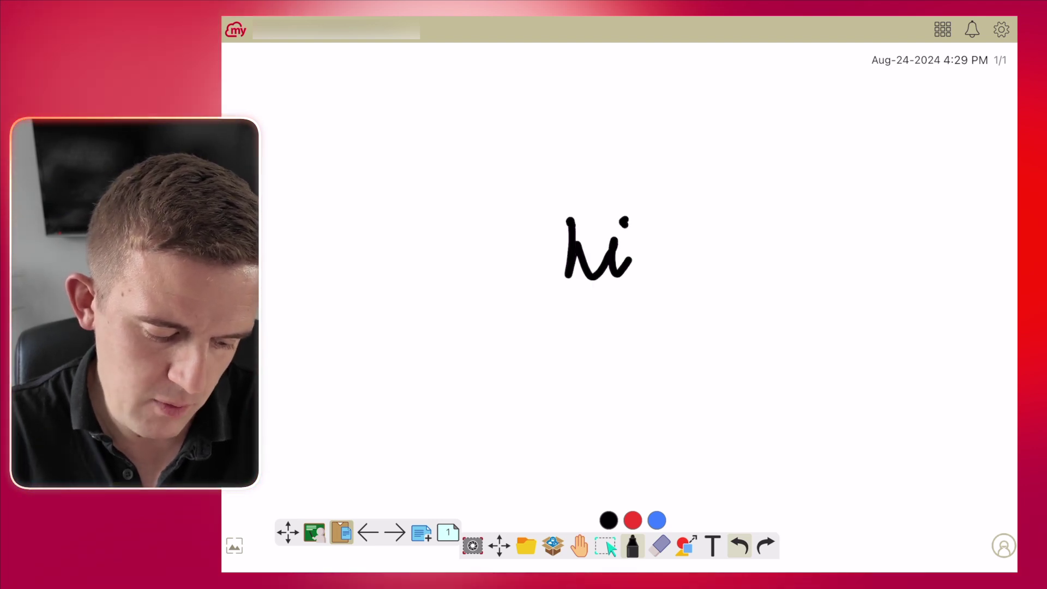
pyautogui.click(632, 545)
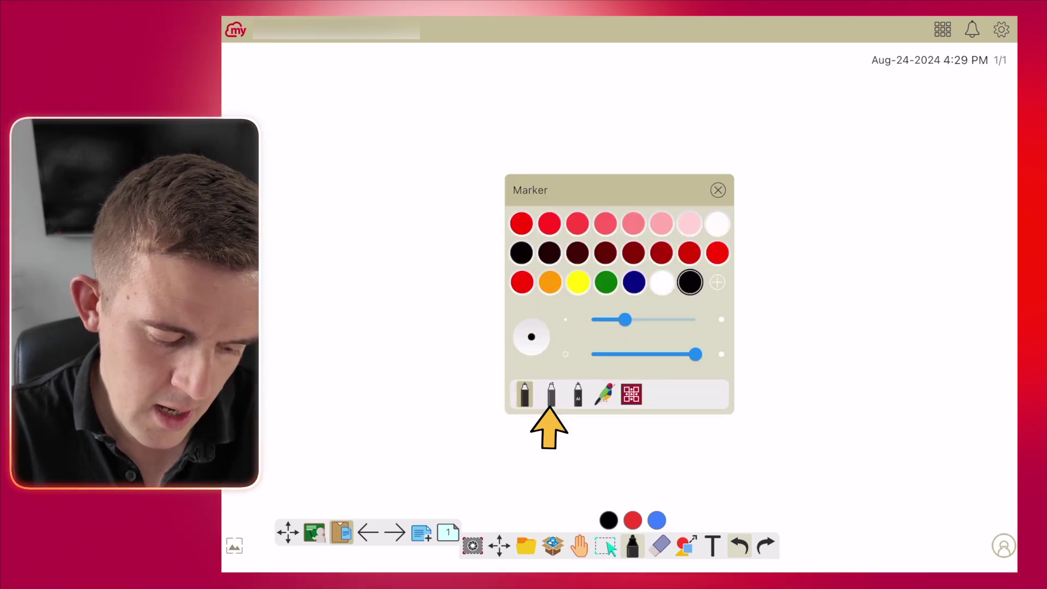
pyautogui.click(551, 394)
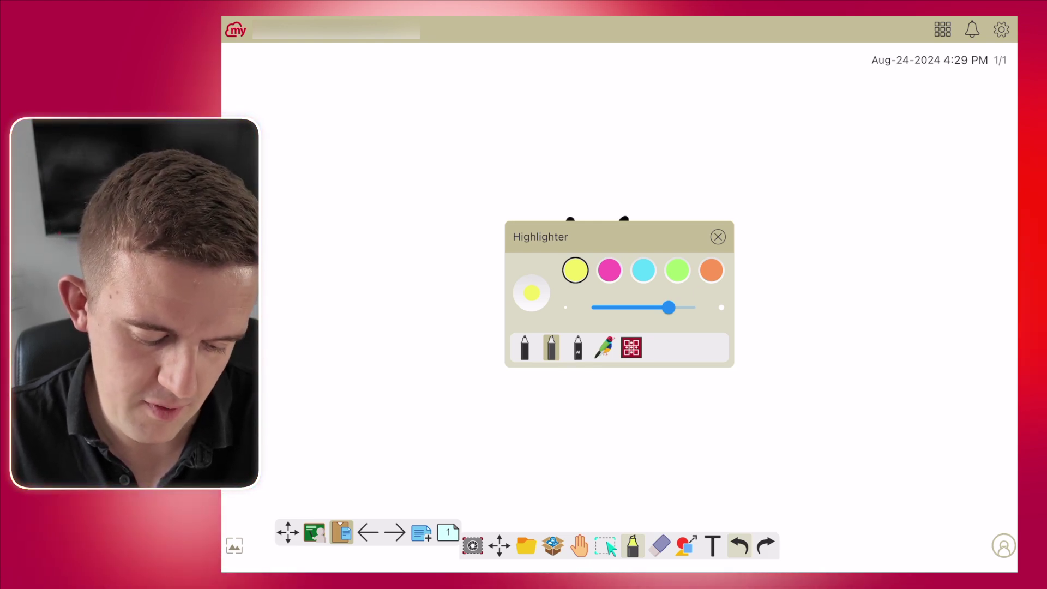
# - Rub out the end of the handwritten "hi" with the eraser and remove the rest by encircling it with the lasso eraser
pyautogui.click(660, 544)
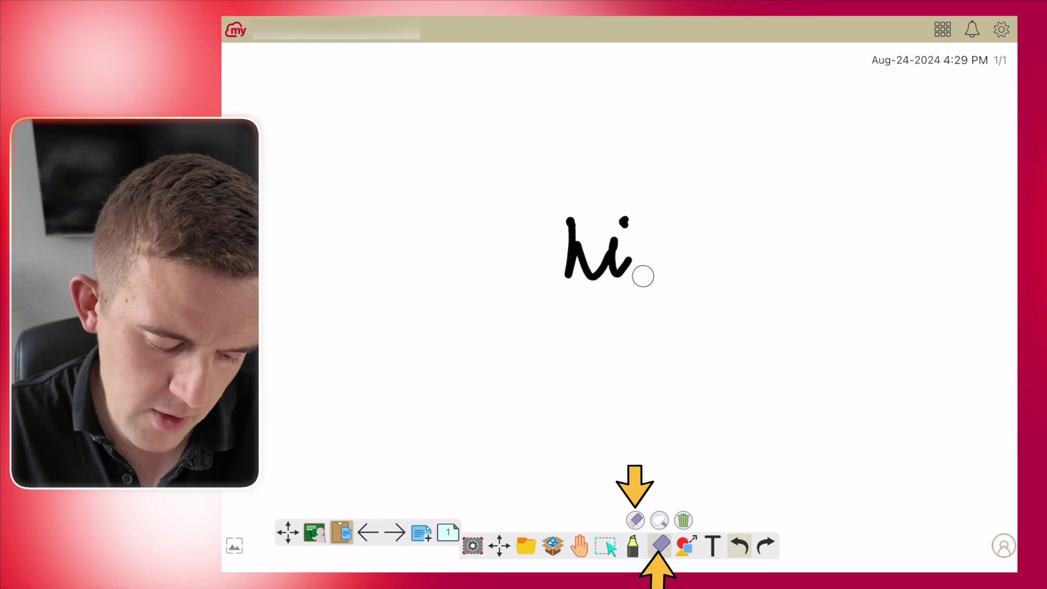
pyautogui.moveTo(643, 276); pyautogui.dragTo(638, 265)
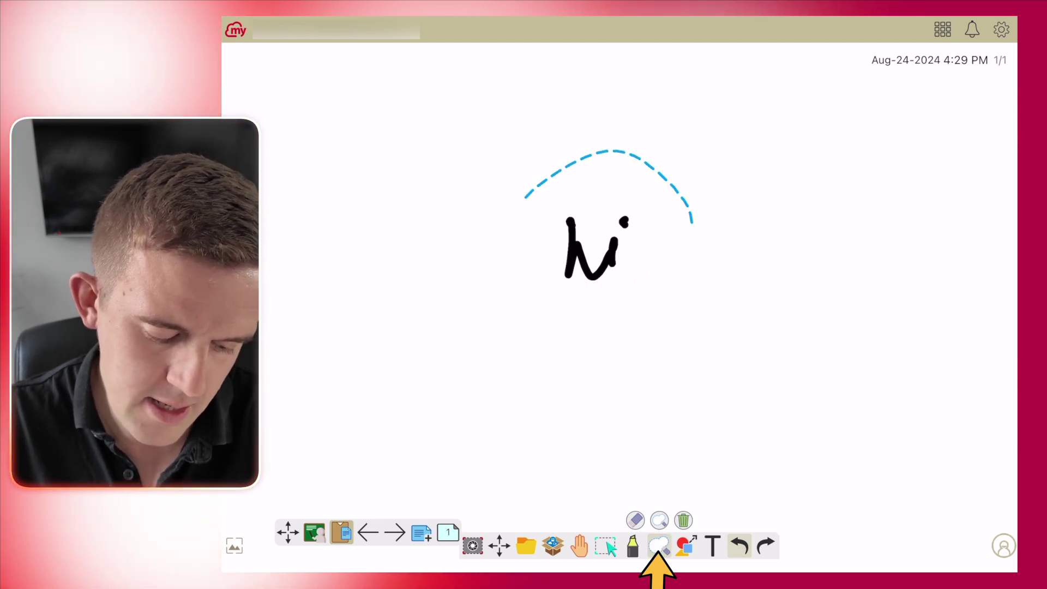
pyautogui.moveTo(692, 222); pyautogui.dragTo(526, 204)
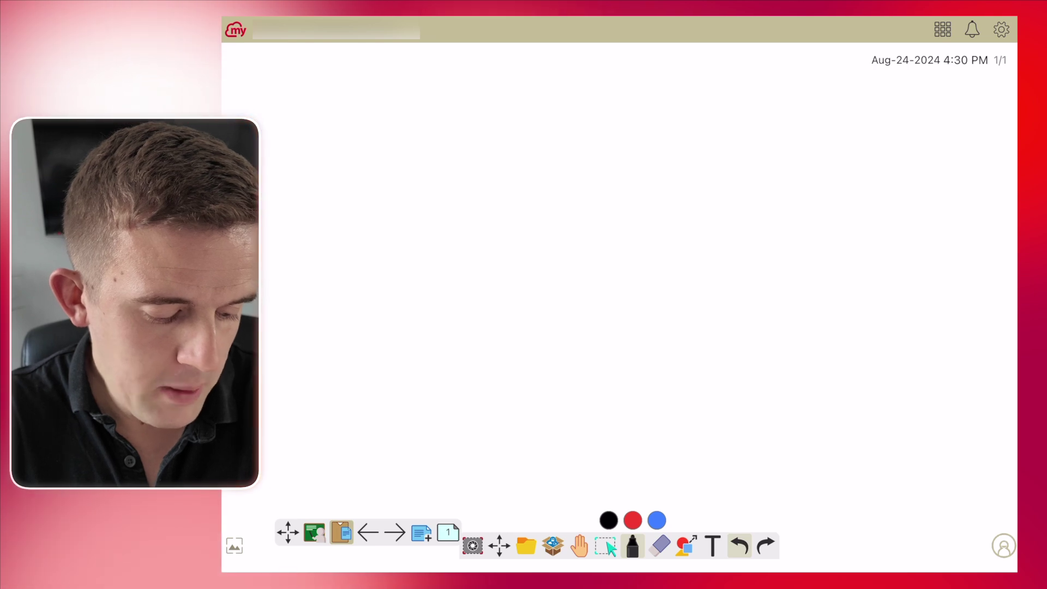
# - Set a solid yellow background for this page only
pyautogui.click(234, 545)
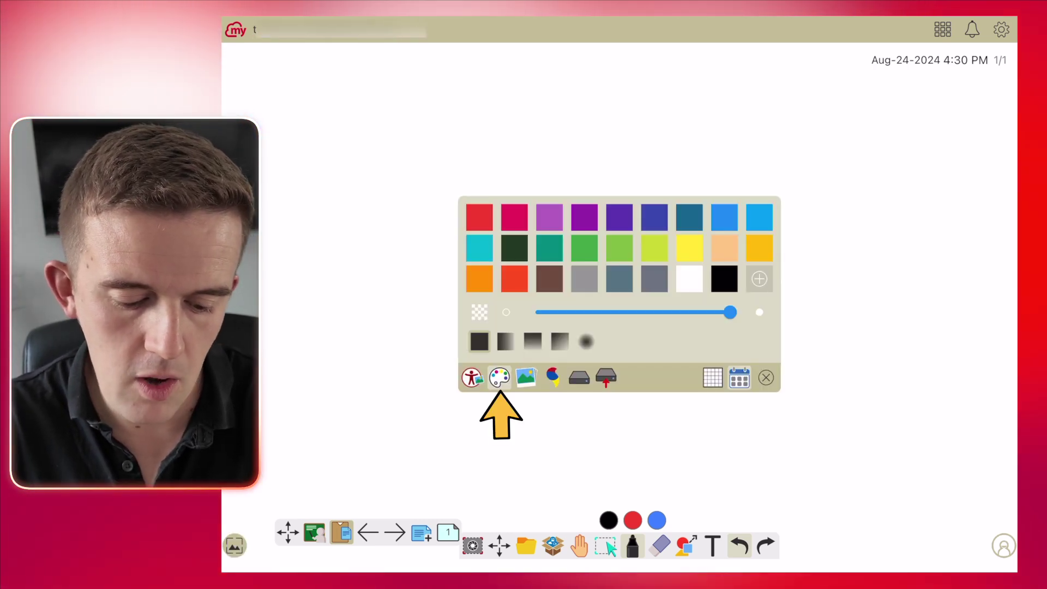
pyautogui.click(619, 248)
pyautogui.click(763, 325)
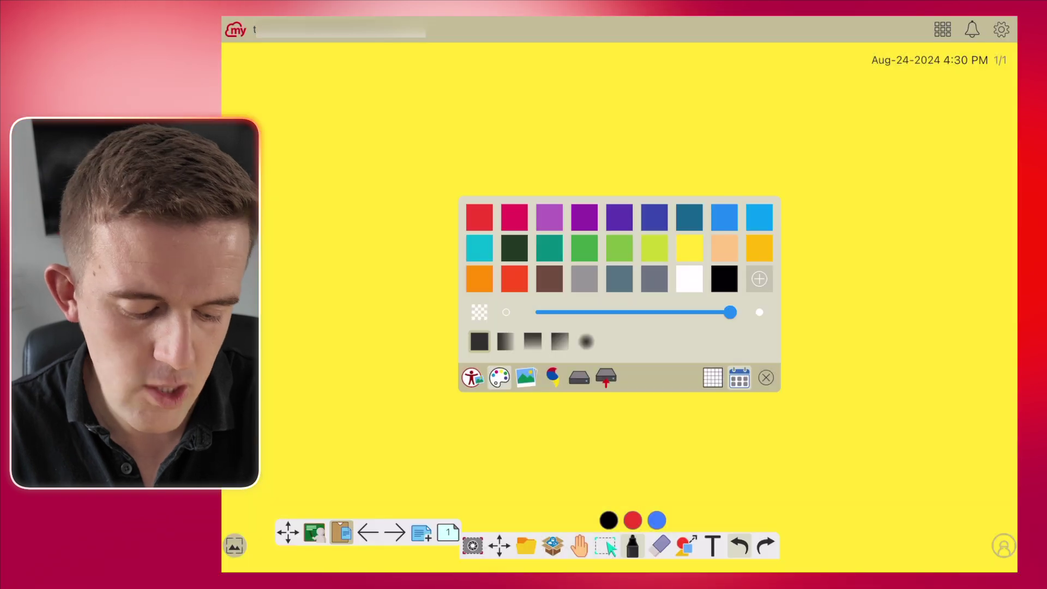
pyautogui.click(851, 349)
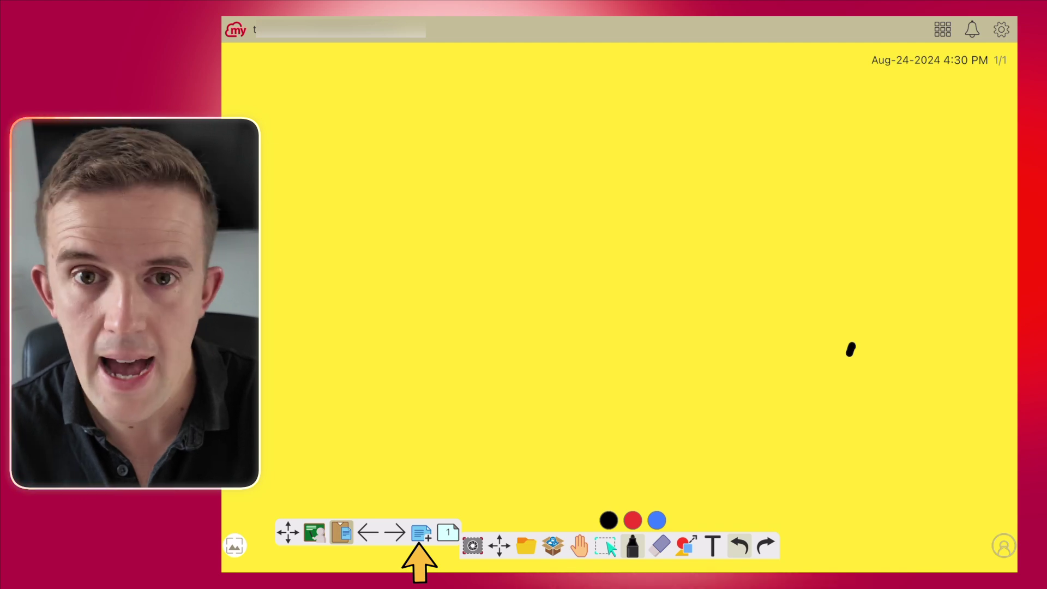
# - Add a second and a third blank page to the whiteboard, using the page overview to check them
pyautogui.click(421, 533)
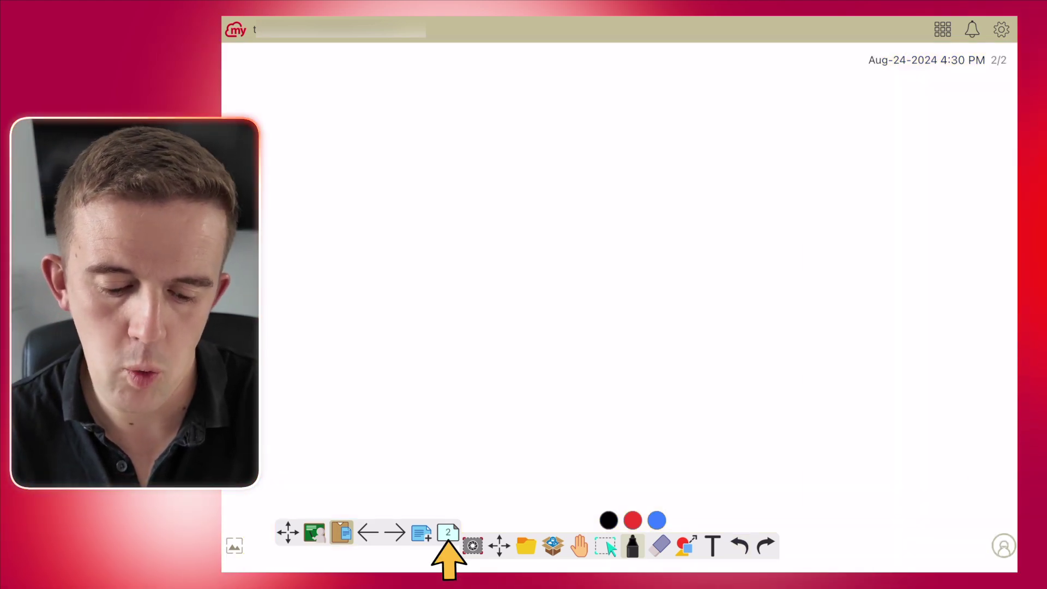
pyautogui.click(448, 532)
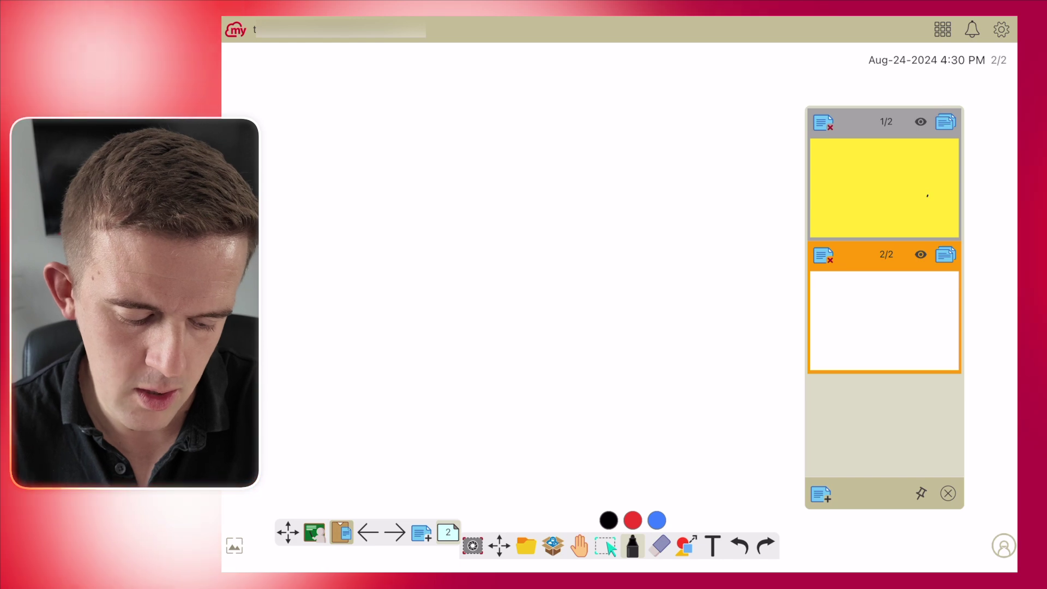
pyautogui.click(448, 532)
pyautogui.click(448, 532)
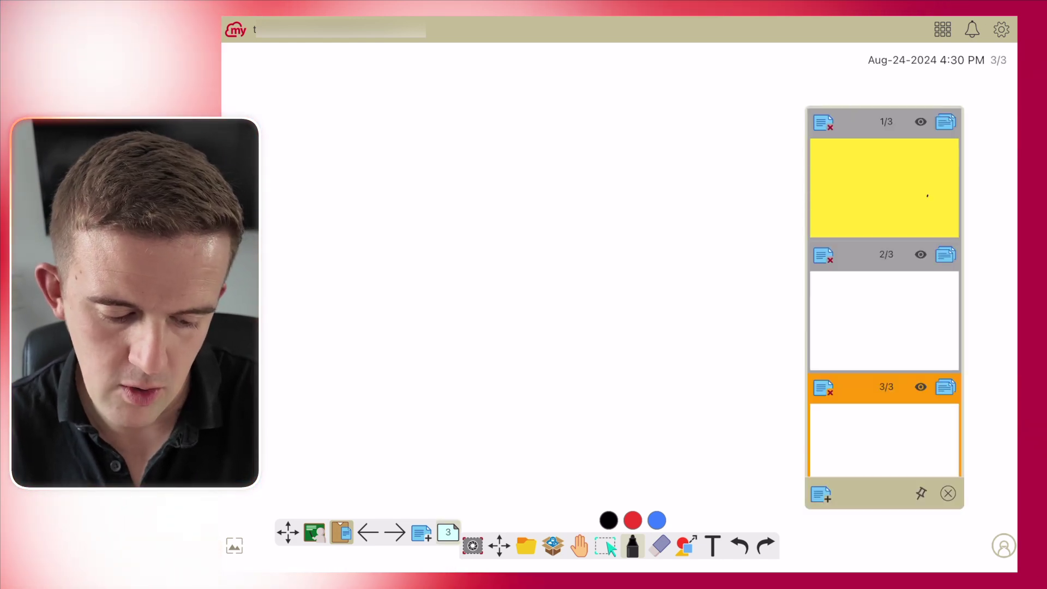
# - Apply a solid light green background to all pages
pyautogui.click(235, 546)
pyautogui.click(619, 248)
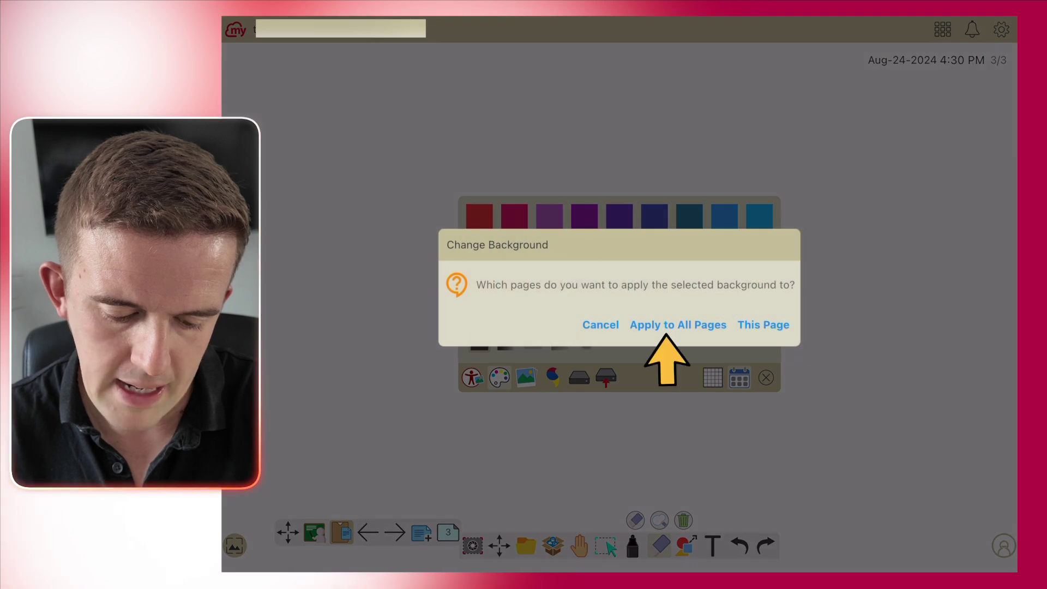
pyautogui.click(676, 325)
pyautogui.click(766, 377)
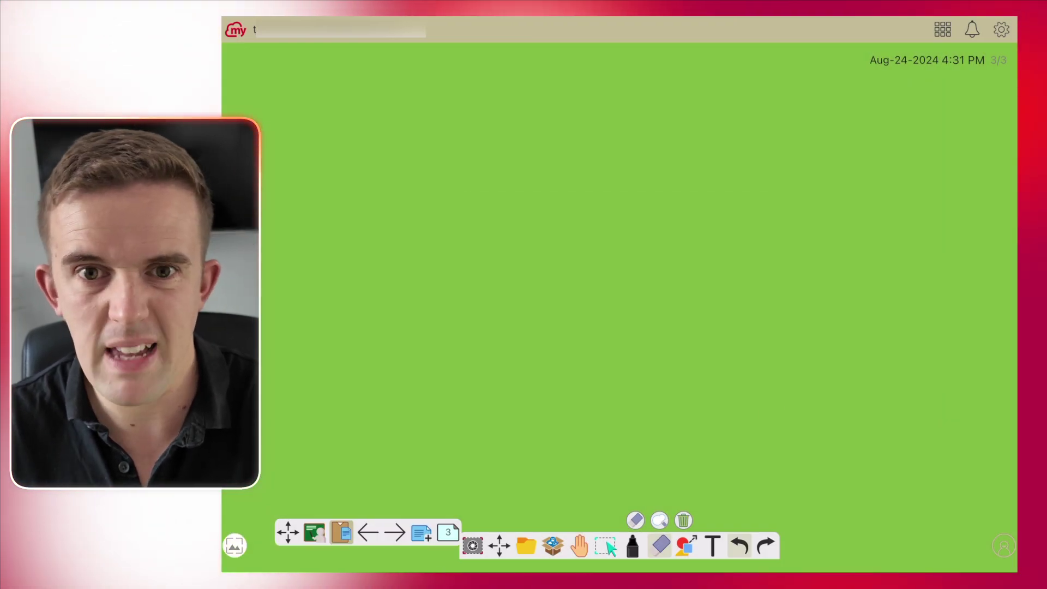
# - Check the page backgrounds in the page overview and go to page 1
pyautogui.click(447, 532)
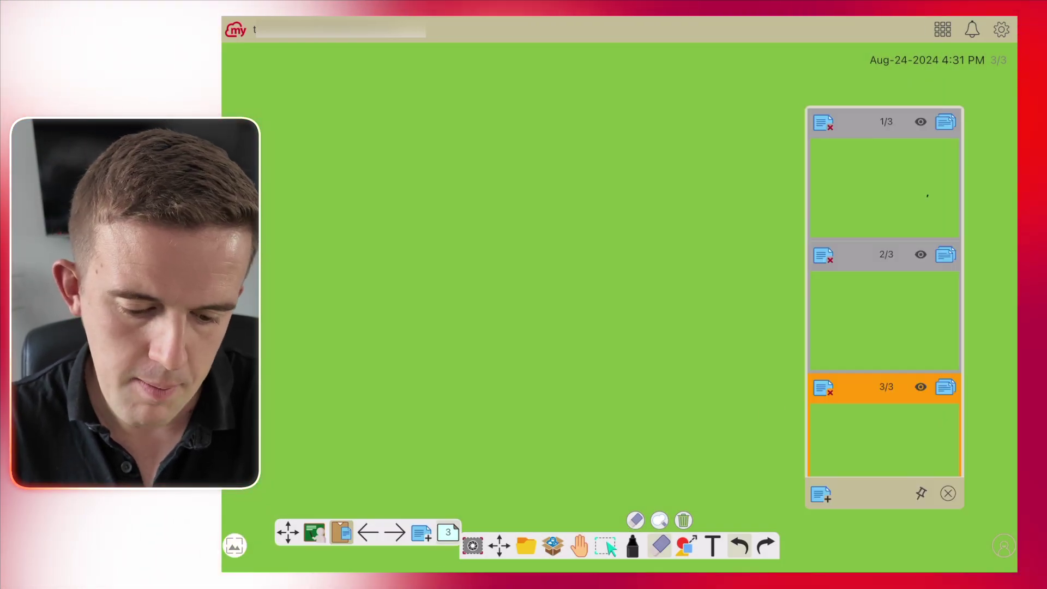
pyautogui.click(885, 188)
# - Apply a plain square grid background from the Grids category of ViewSonic Originals to this page only
pyautogui.click(234, 546)
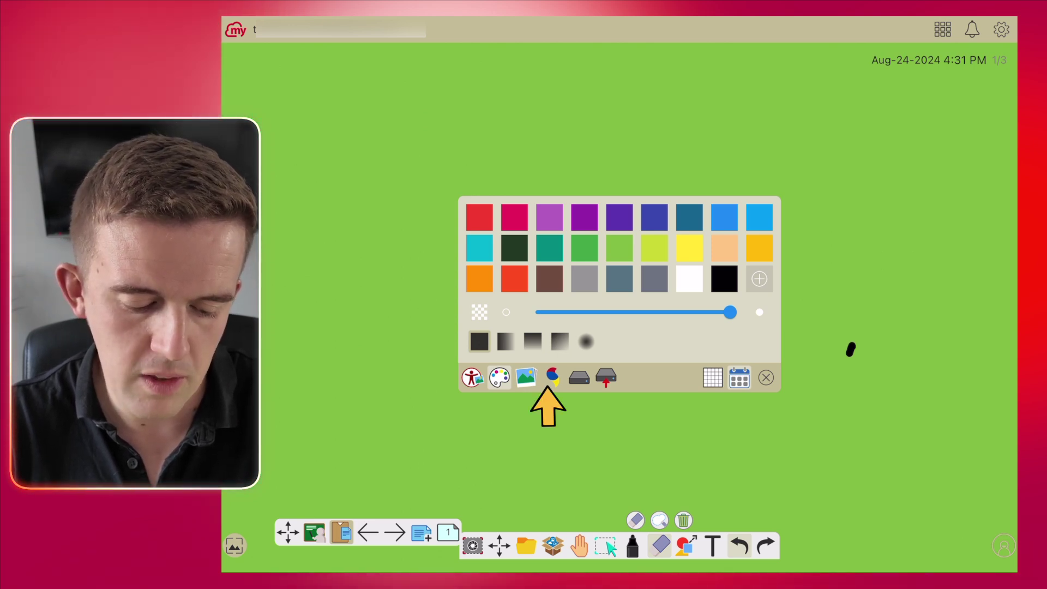
pyautogui.click(553, 376)
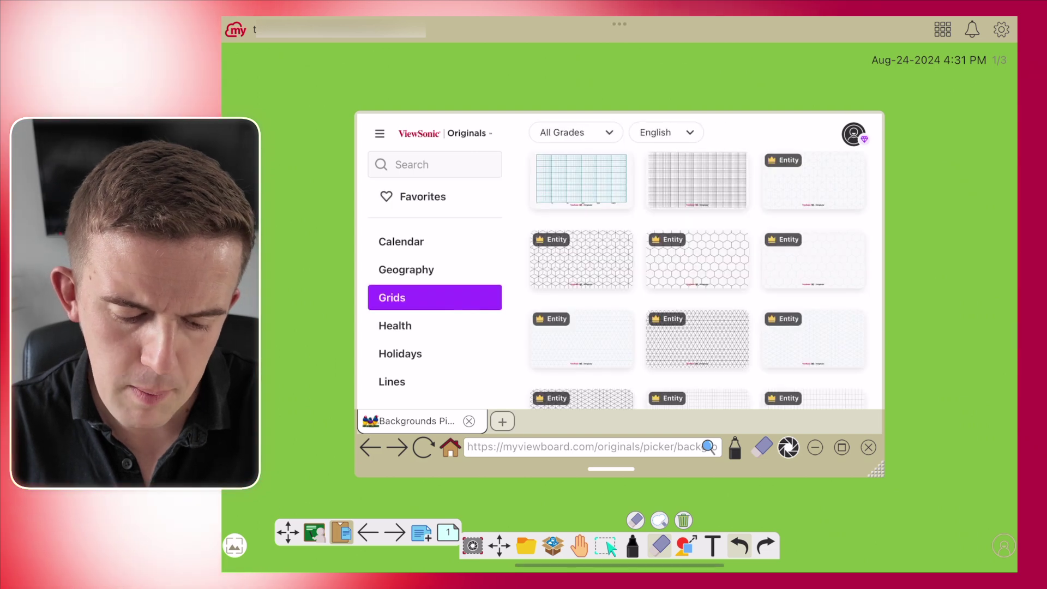
pyautogui.scroll(-2, 697, 262)
pyautogui.scroll(2, 697, 261)
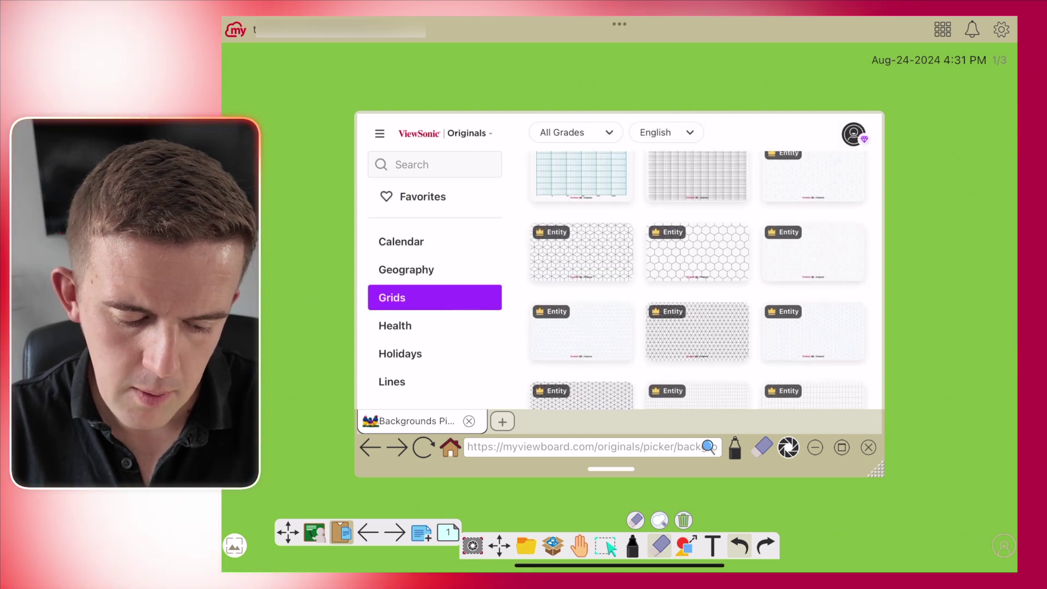
pyautogui.scroll(-6, 697, 261)
pyautogui.scroll(1, 698, 261)
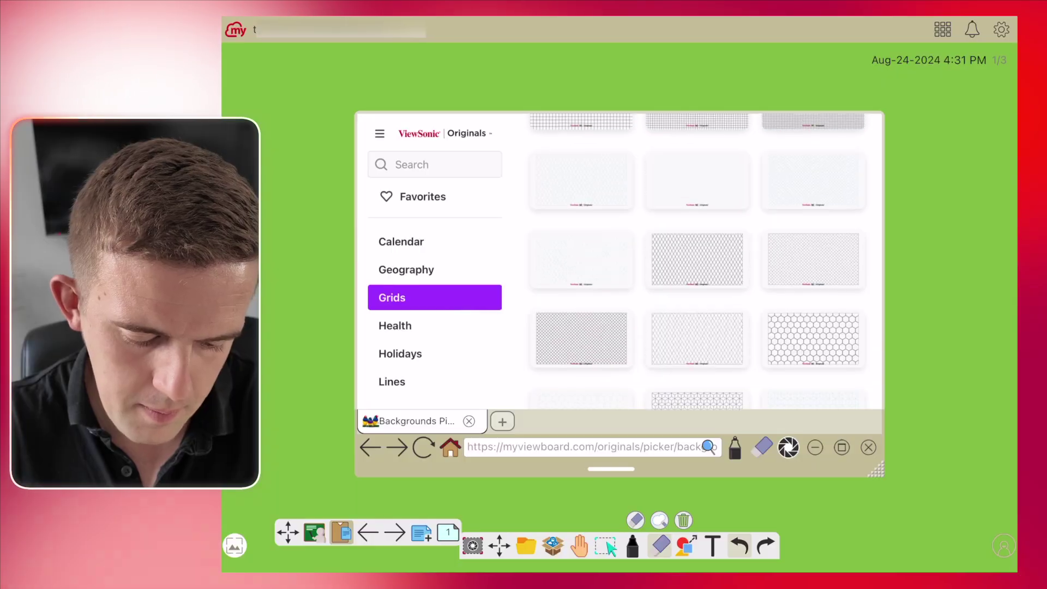
pyautogui.scroll(-4, 697, 262)
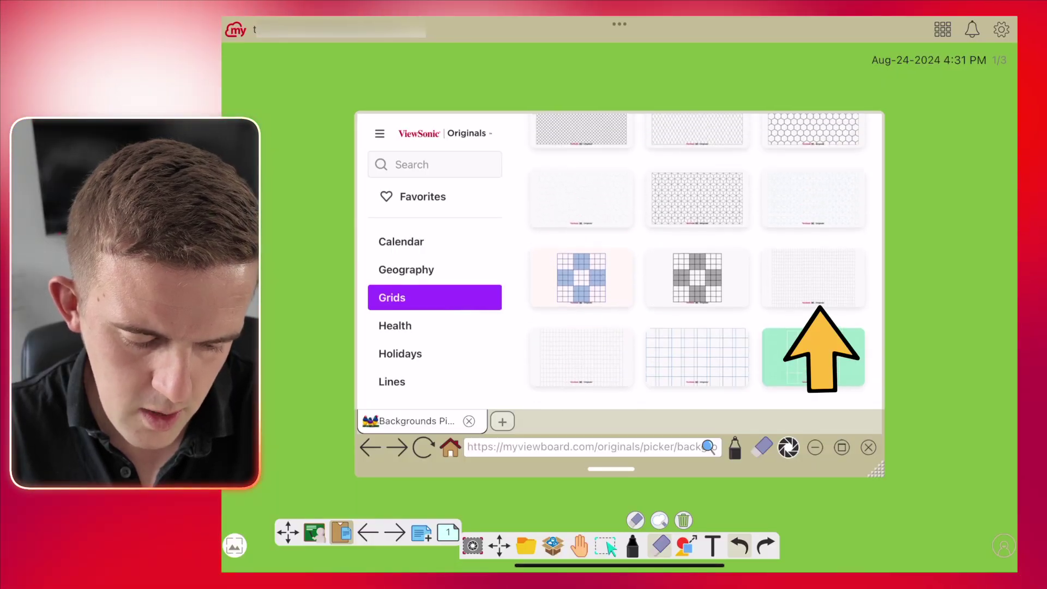
pyautogui.click(851, 349)
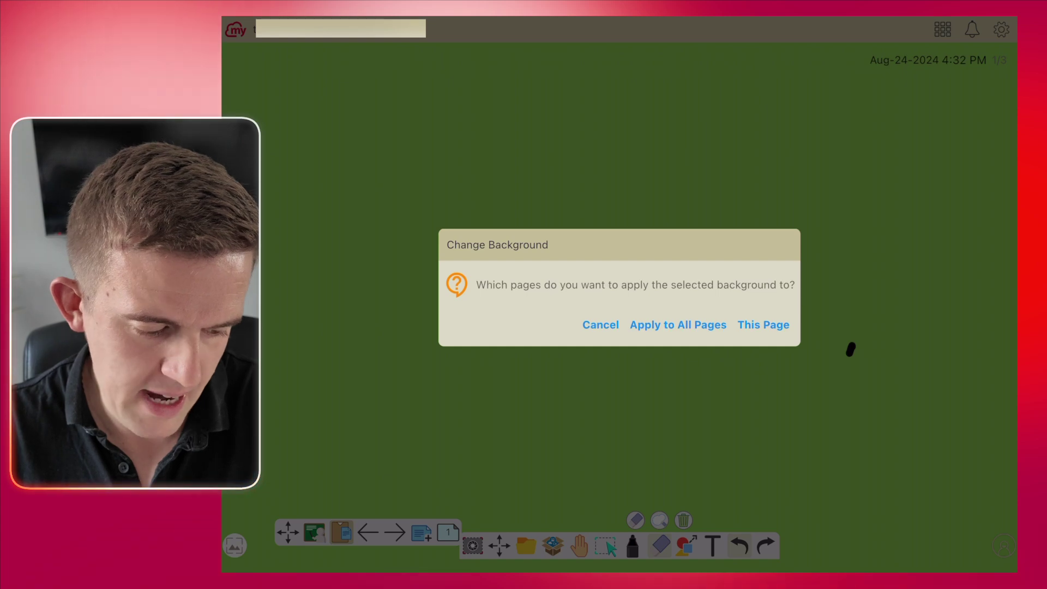
pyautogui.click(763, 325)
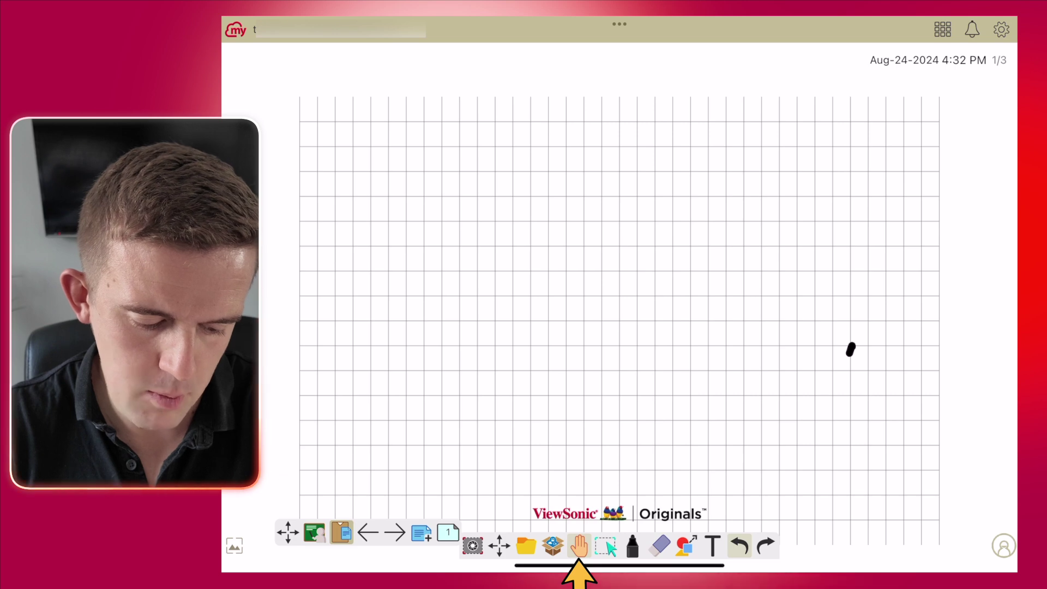
# - Pan the grid page and examine its contents in the Infinite Canvas overview
pyautogui.moveTo(620, 305); pyautogui.dragTo(664, 294)
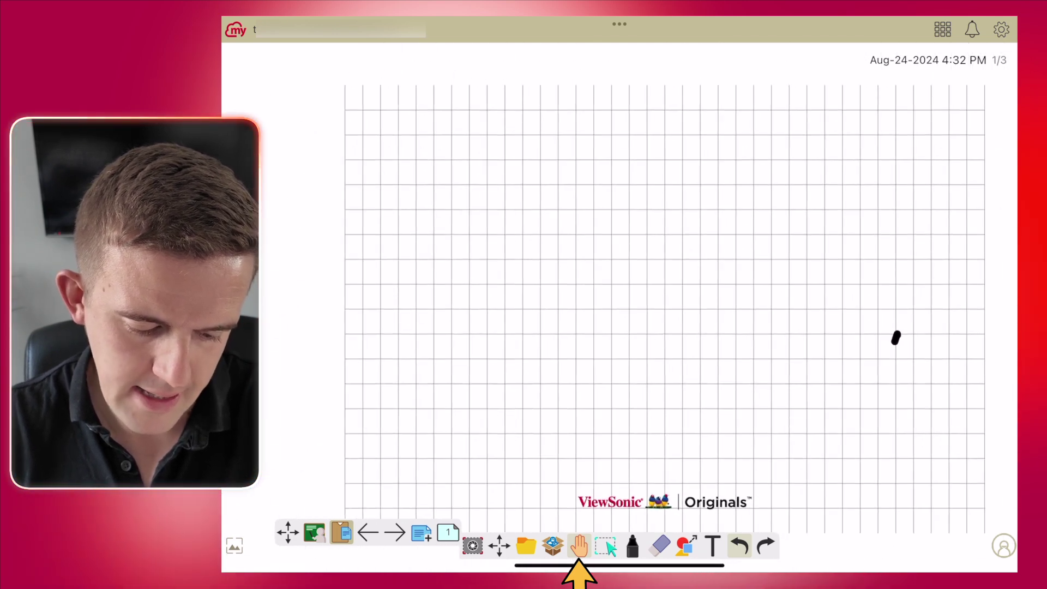
pyautogui.click(579, 546)
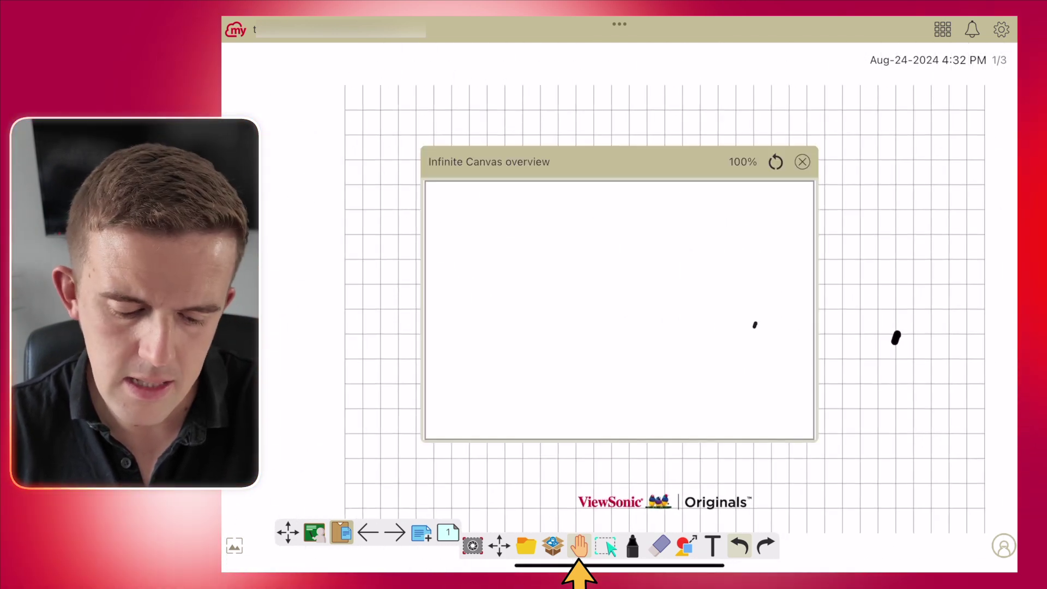
pyautogui.click(802, 162)
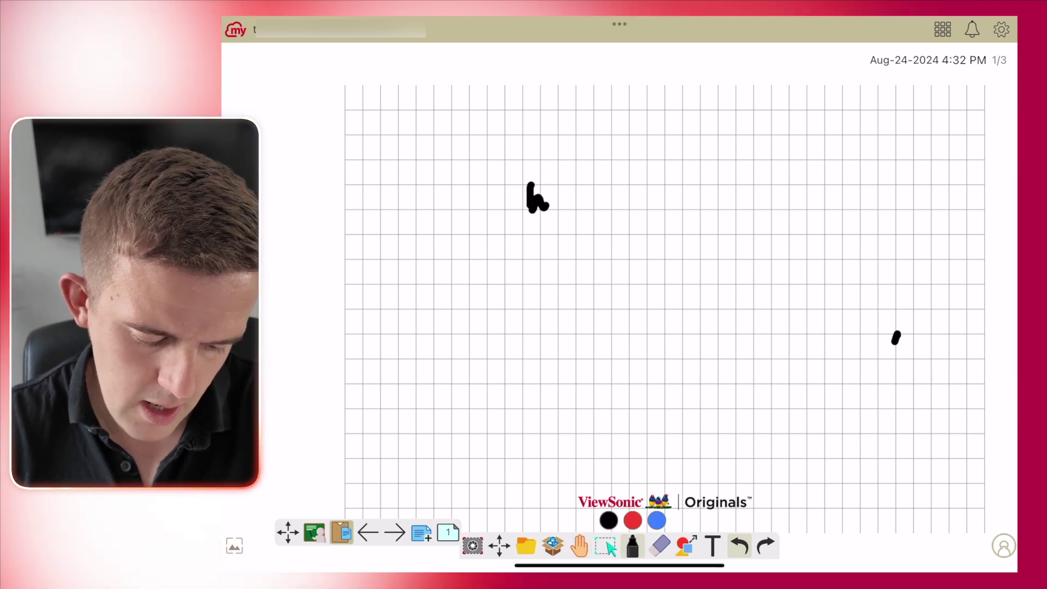
pyautogui.click(579, 546)
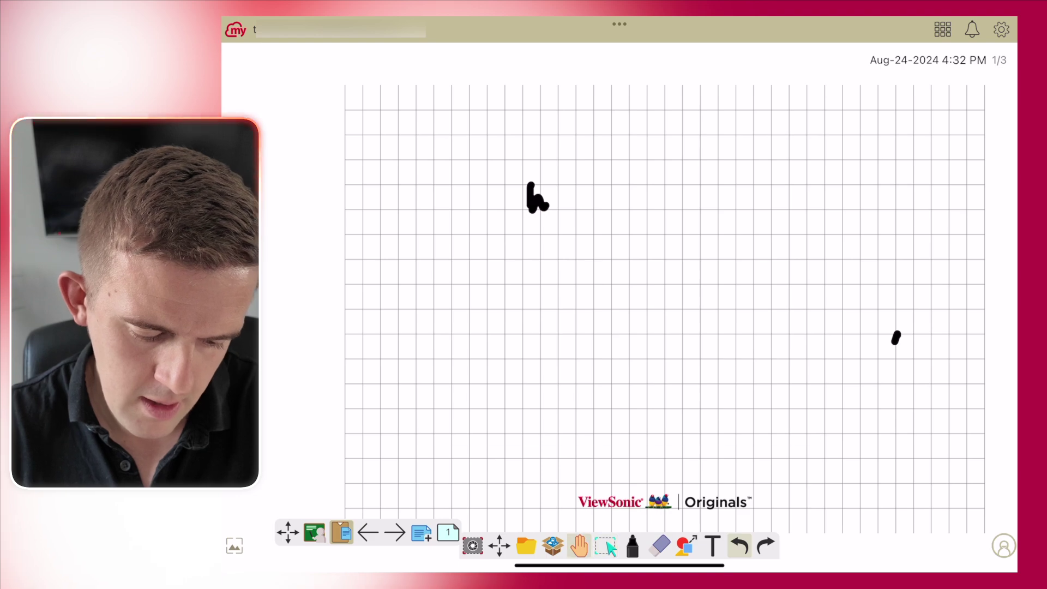
pyautogui.click(579, 545)
pyautogui.click(802, 162)
# - Explore the infinite canvas beyond the handwritten letter and zoom out to view the repeating grid background
pyautogui.moveTo(469, 317); pyautogui.dragTo(807, 301)
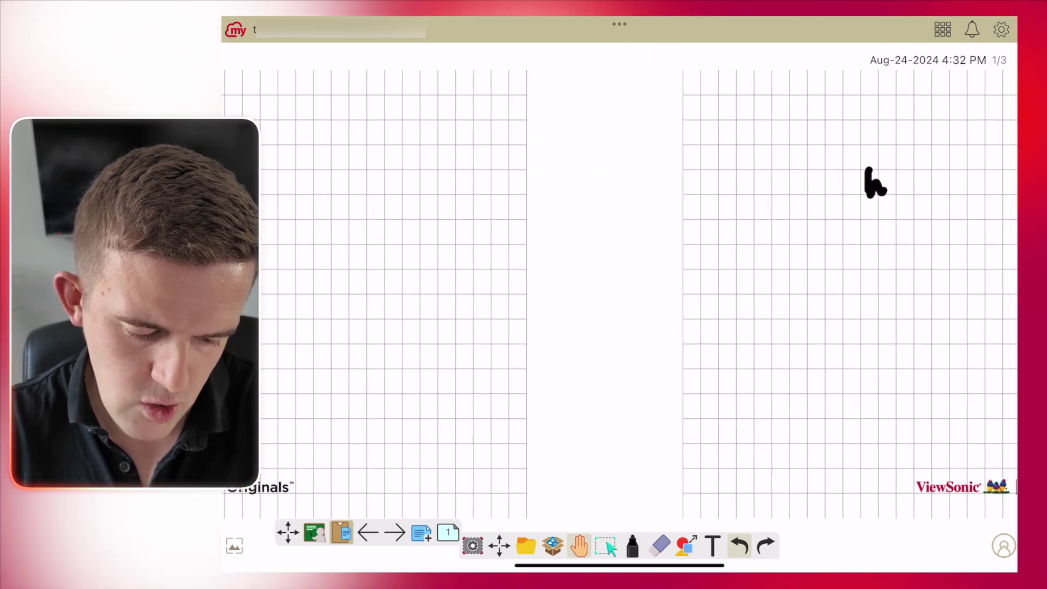
pyautogui.scroll(-10, 619, 295)
pyautogui.moveTo(780, 243); pyautogui.dragTo(556, 262)
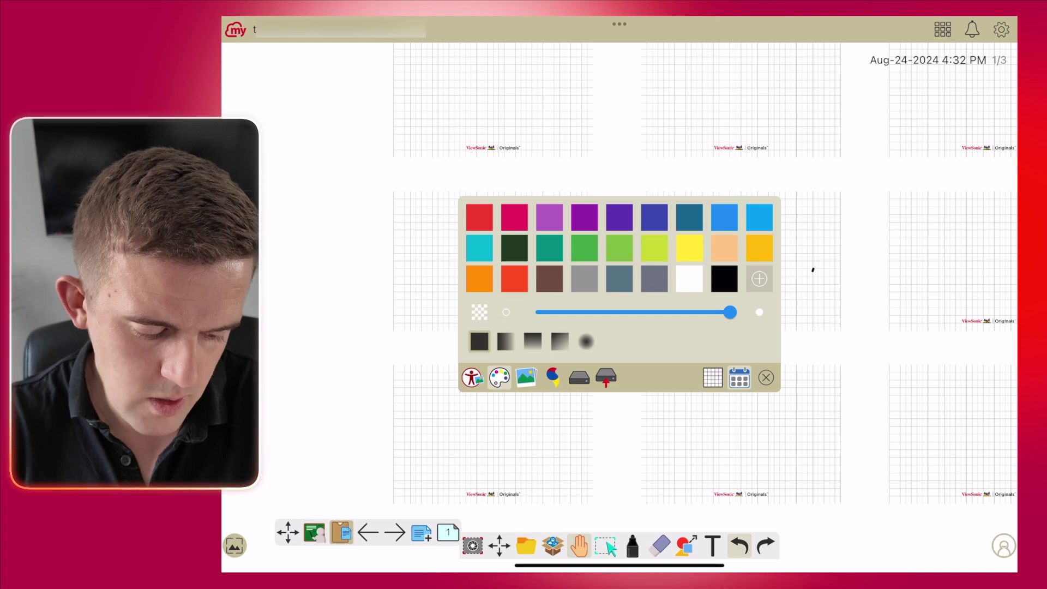
# - Replace the grid with the red-lined handwriting background from the Lines category of ViewSonic Originals
pyautogui.click(552, 377)
pyautogui.scroll(-2, 434, 316)
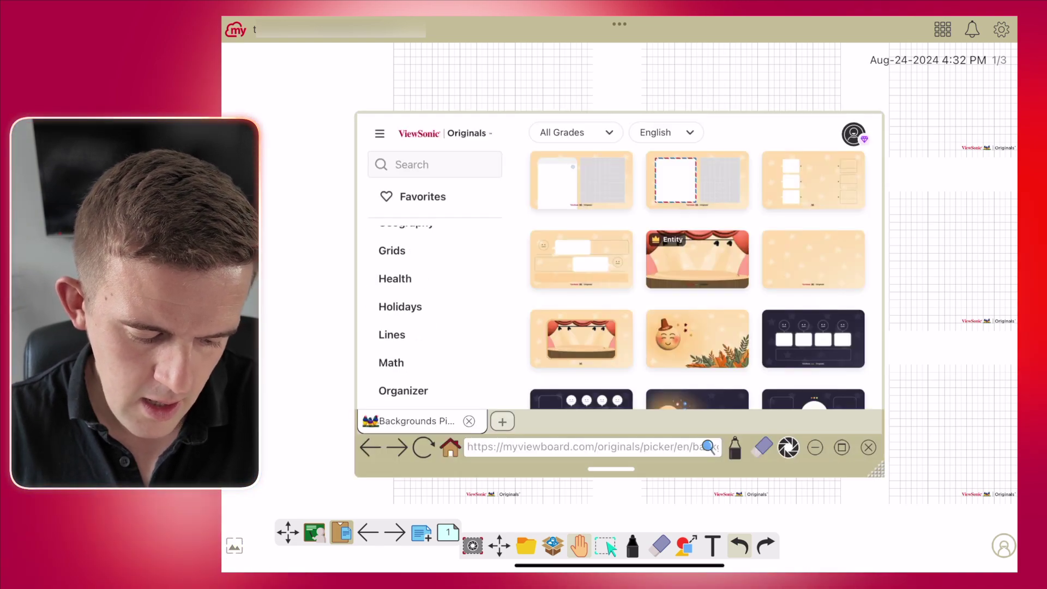
pyautogui.click(434, 334)
pyautogui.scroll(-5, 698, 284)
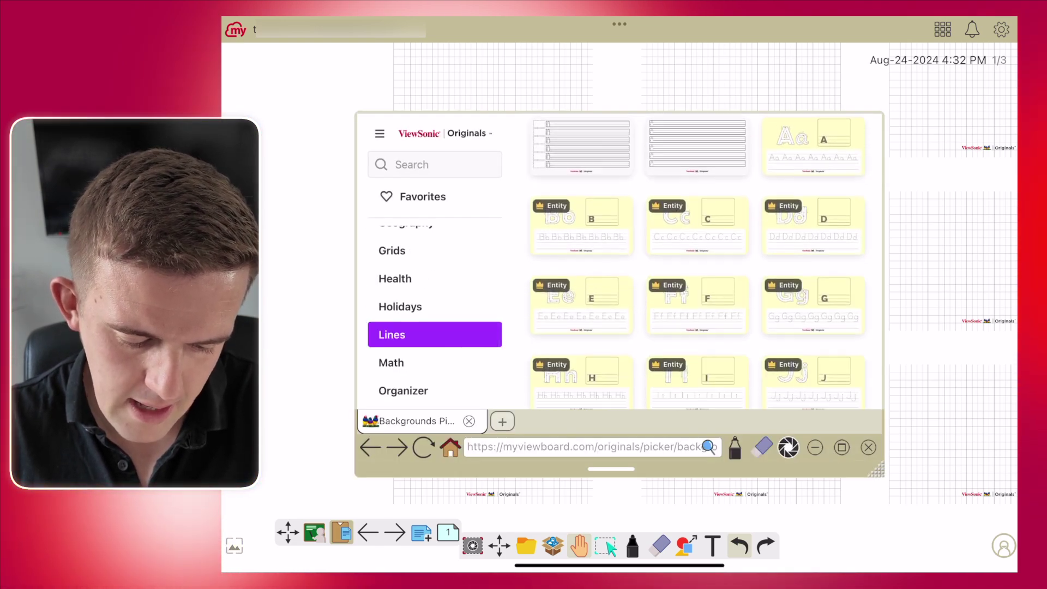
pyautogui.scroll(-10, 698, 262)
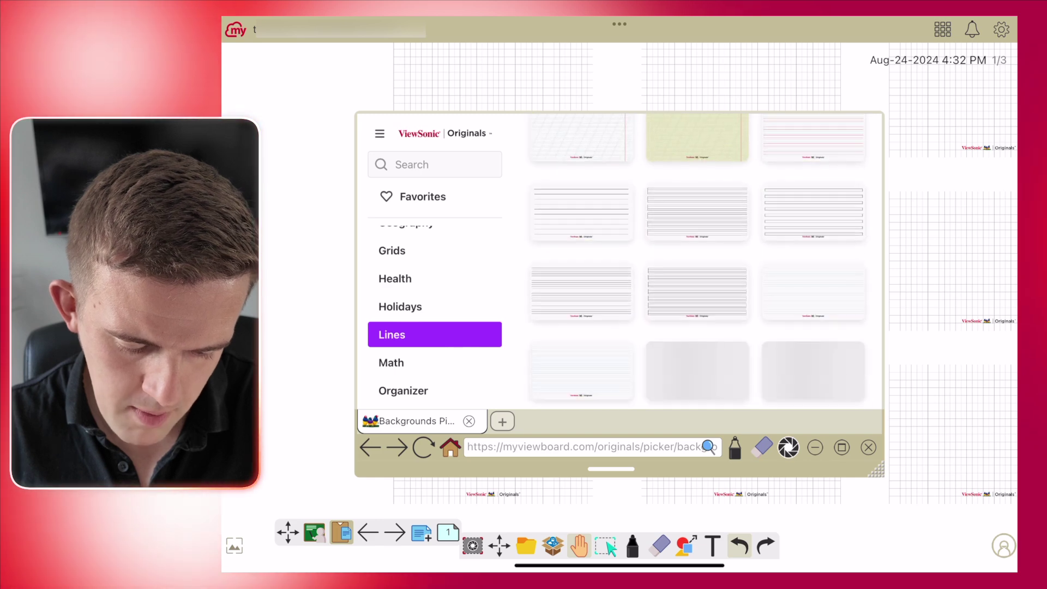
pyautogui.scroll(2, 698, 262)
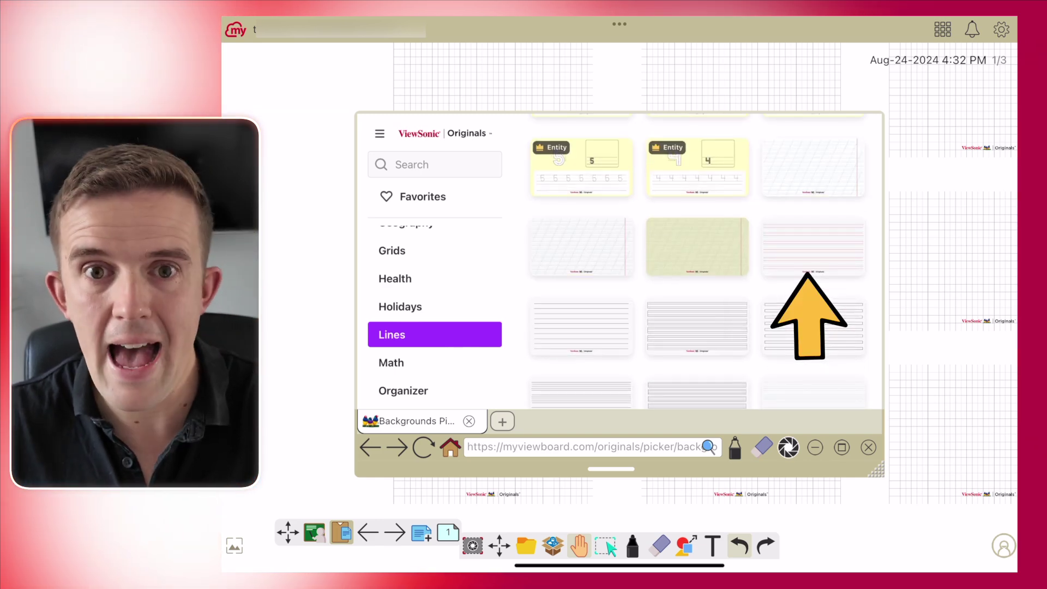
pyautogui.click(812, 248)
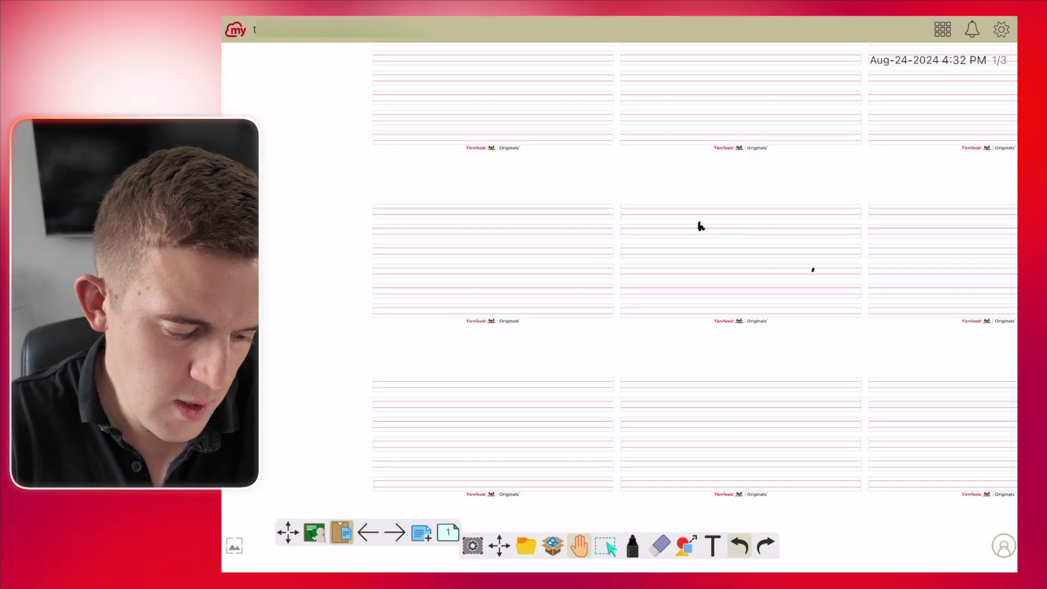
# - Switch to the black marker and reduce its stroke thickness for writing on the lined background
pyautogui.scroll(5, 493, 262)
pyautogui.scroll(5, 987, 174)
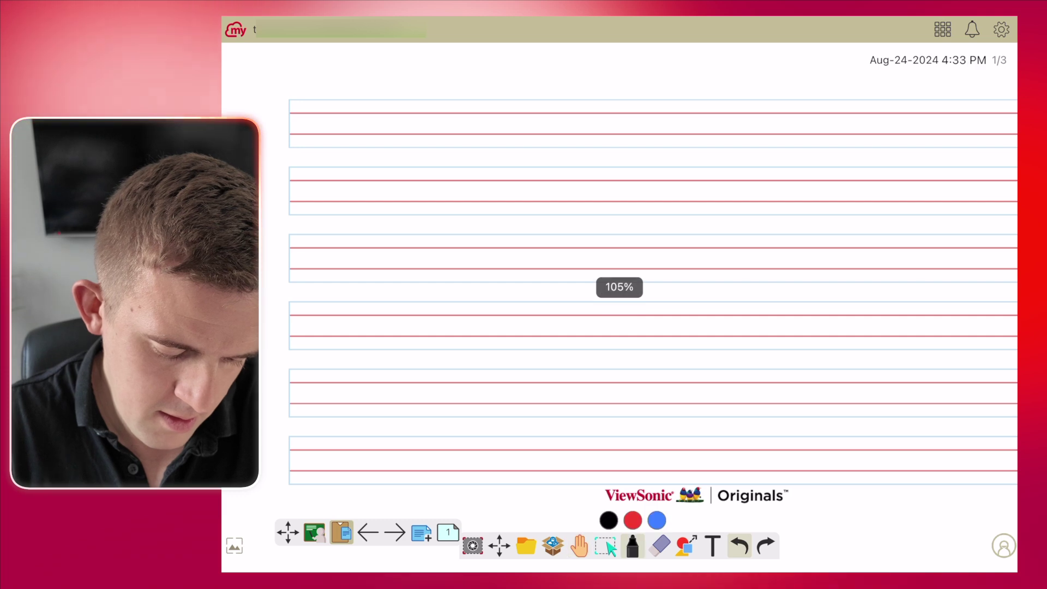
pyautogui.click(632, 545)
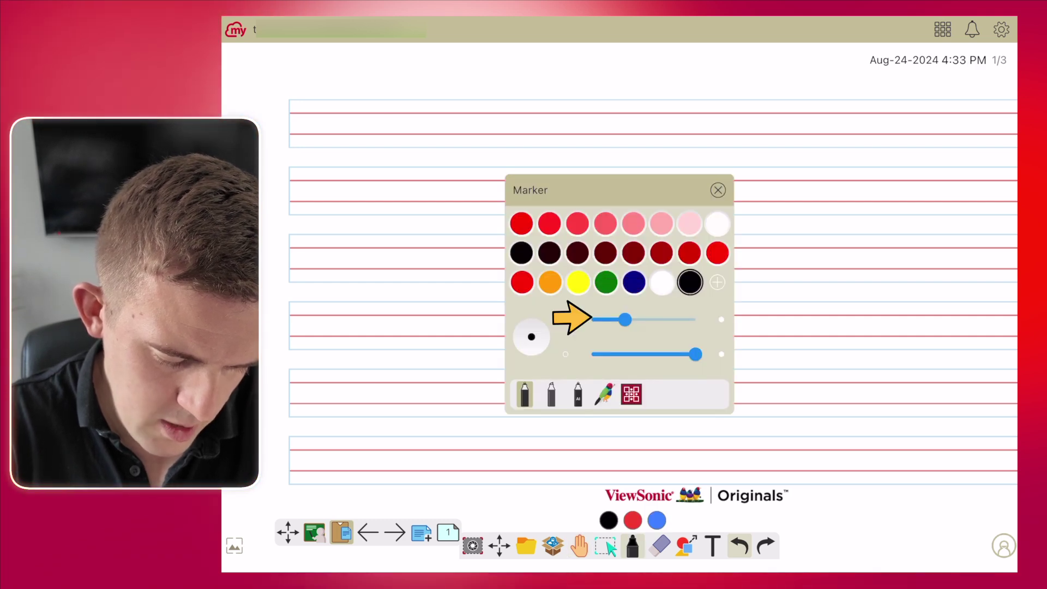
pyautogui.moveTo(624, 319); pyautogui.dragTo(604, 320)
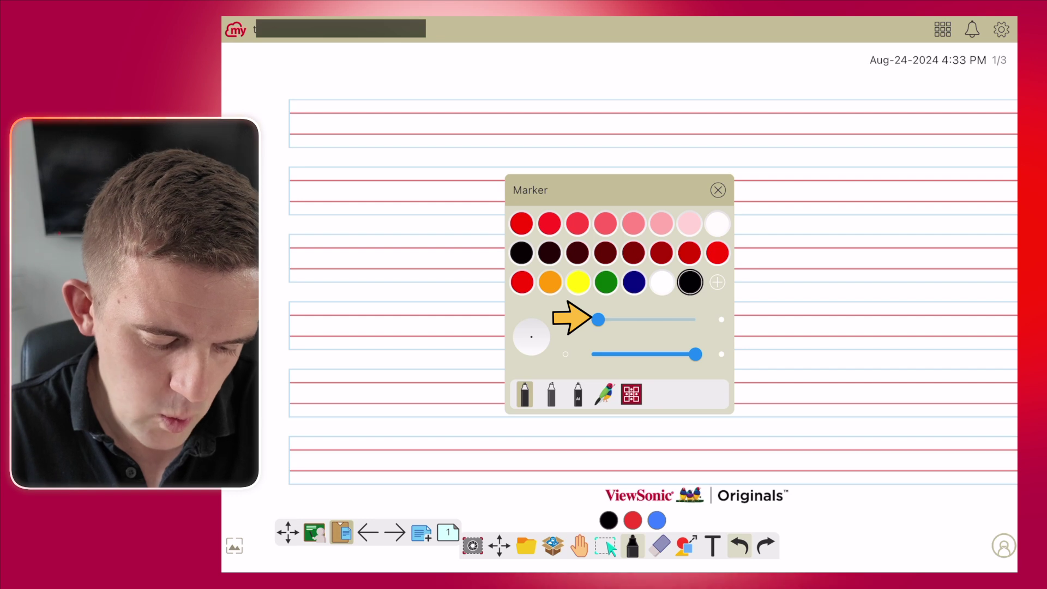
pyautogui.click(718, 190)
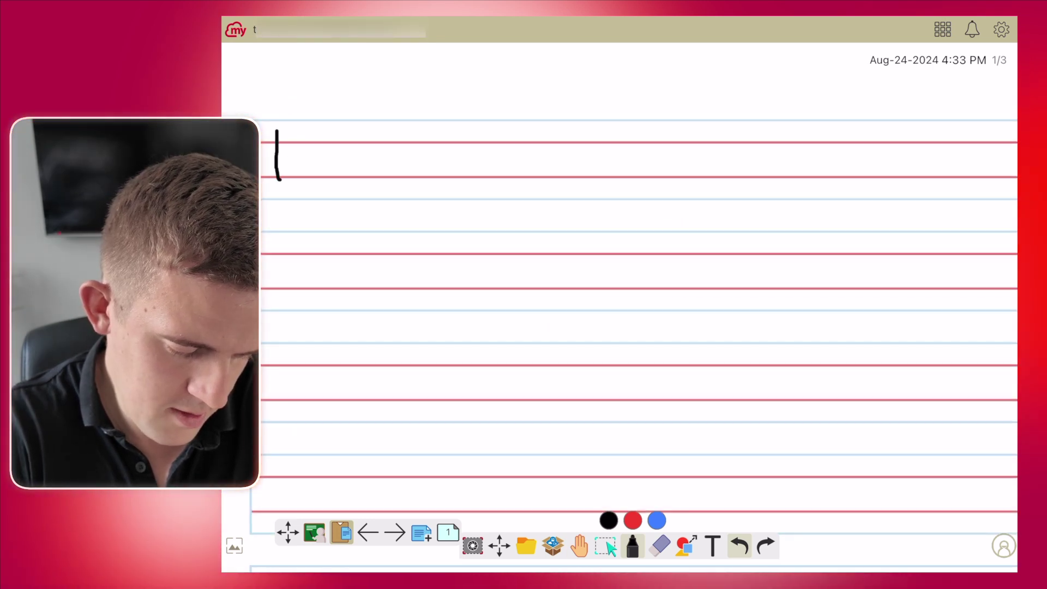
# - Handwrite a first name in the top row of red handwriting lines and erase it completely
pyautogui.moveTo(279, 178)
pyautogui.mouseDown()
pyautogui.moveTo(292, 126)
pyautogui.moveTo(312, 175)
pyautogui.moveTo(328, 145)
pyautogui.moveTo(340, 144)
pyautogui.moveTo(374, 176)
pyautogui.mouseUp()
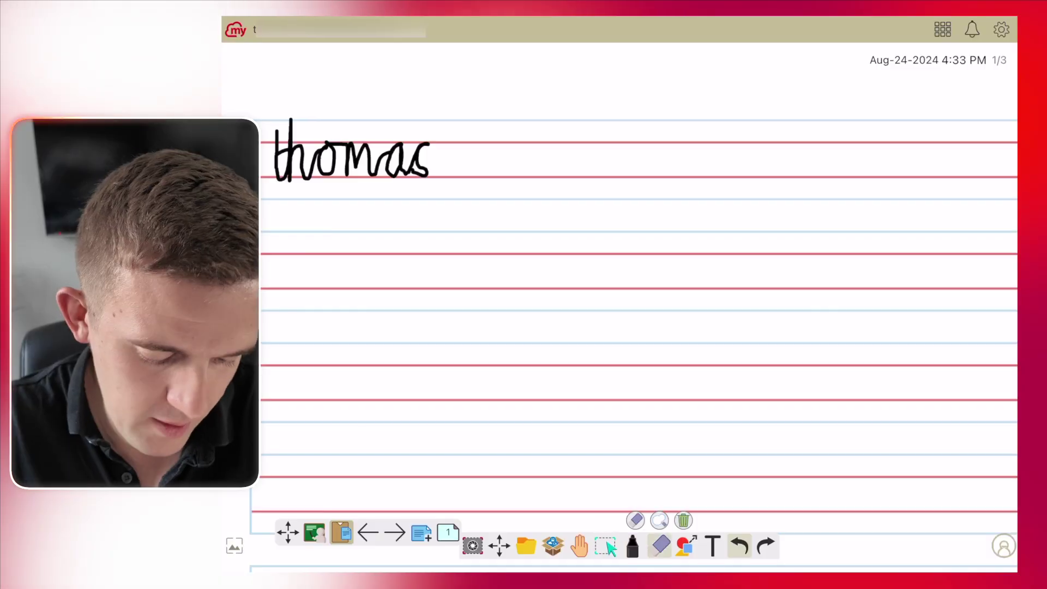
pyautogui.moveTo(305, 156)
pyautogui.mouseDown()
pyautogui.moveTo(325, 131)
pyautogui.moveTo(275, 150)
pyautogui.mouseUp()
pyautogui.moveTo(390, 172)
pyautogui.mouseDown()
pyautogui.moveTo(318, 185)
pyautogui.moveTo(342, 213)
pyautogui.moveTo(420, 171)
pyautogui.mouseUp()
# - Look over the lined canvas, and switch the whiteboard to presentation mode and back to preparation mode
pyautogui.click(579, 546)
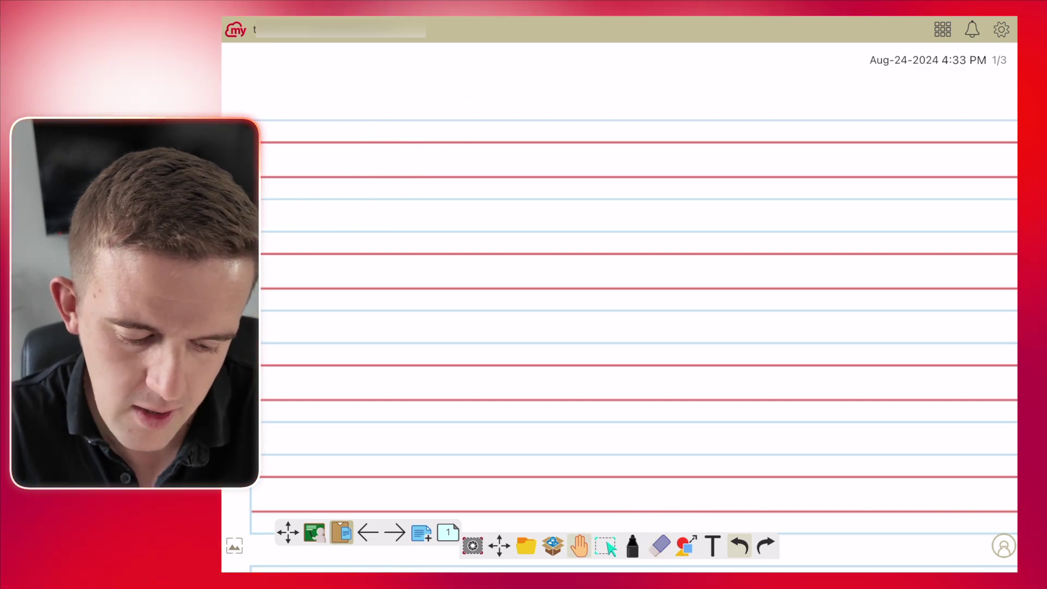
pyautogui.scroll(-5, 619, 295)
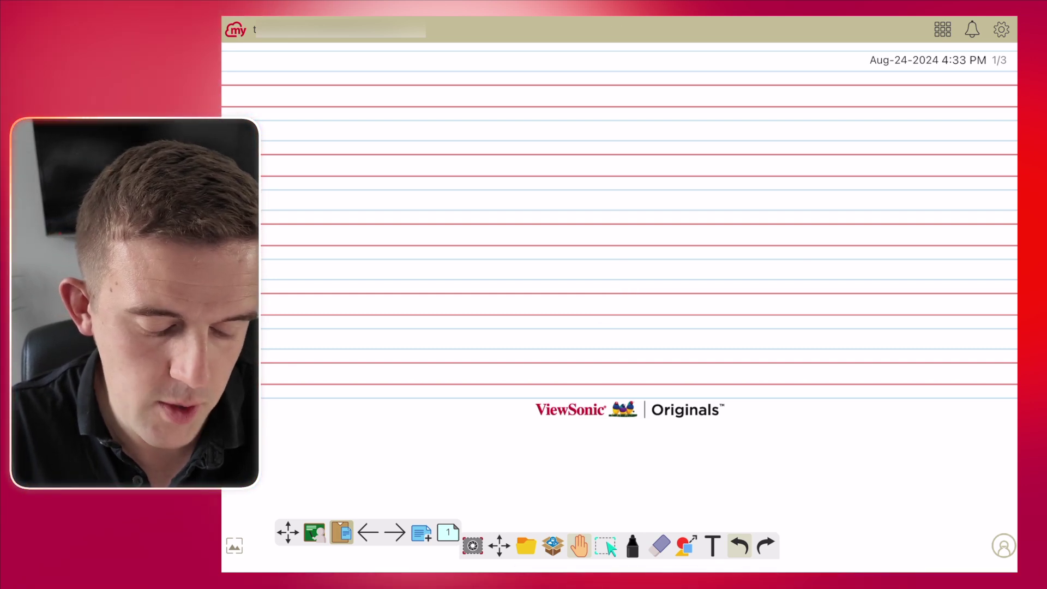
pyautogui.scroll(-7, 619, 305)
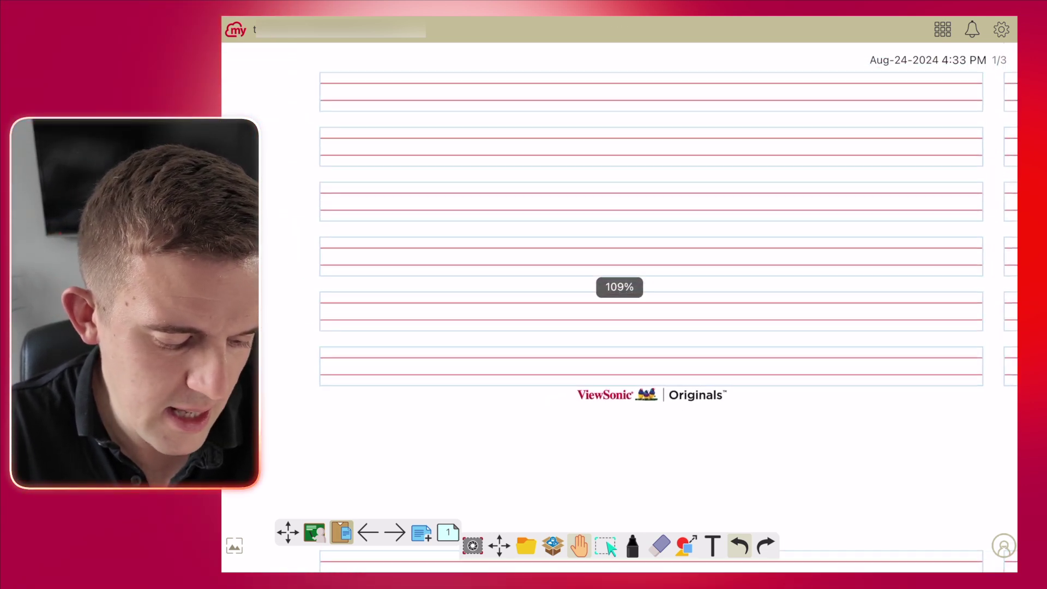
pyautogui.moveTo(620, 327); pyautogui.dragTo(597, 285)
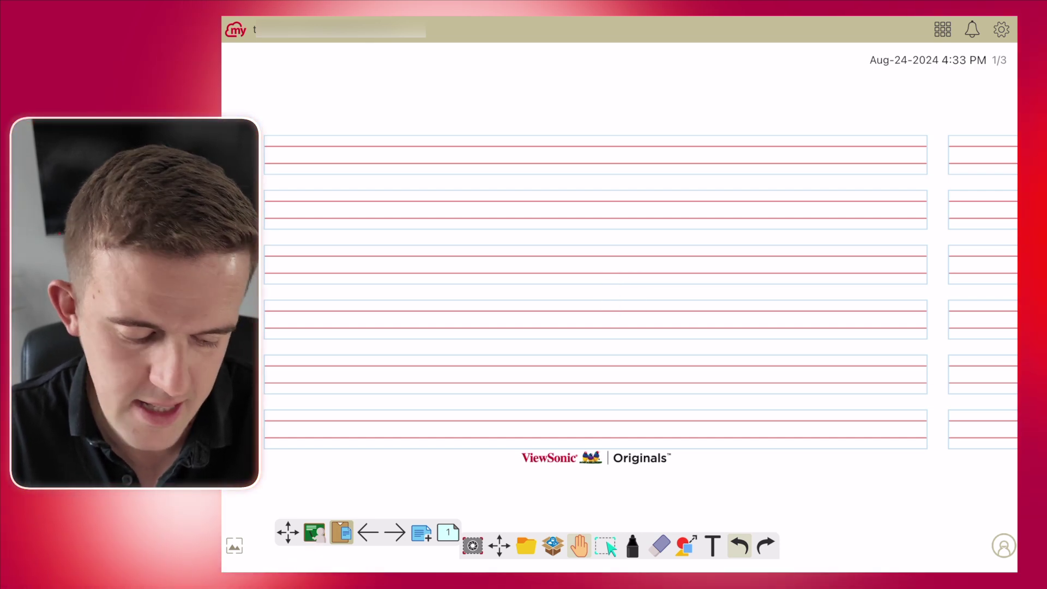
pyautogui.click(315, 532)
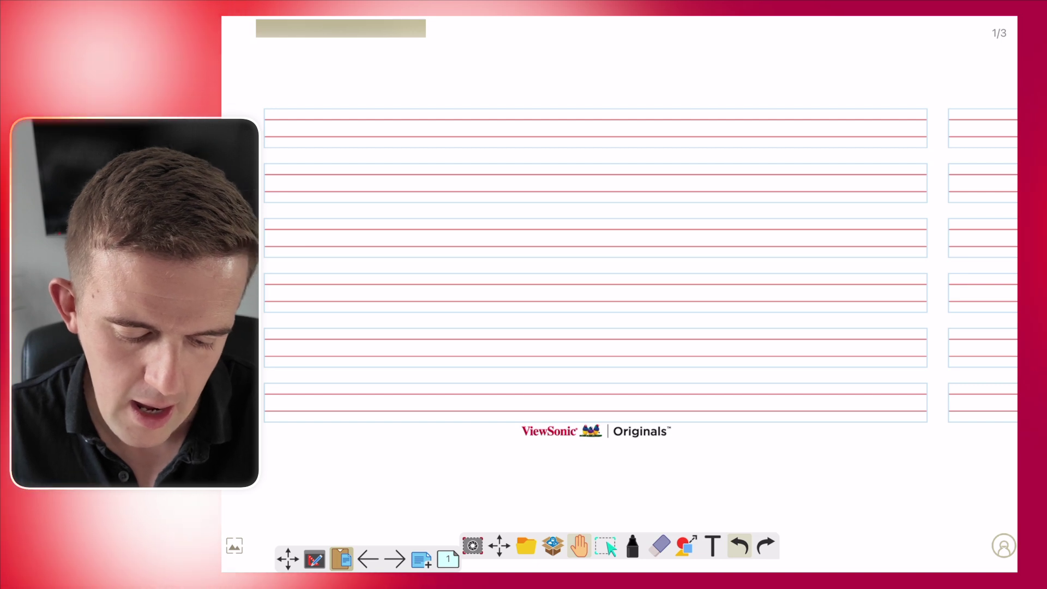
pyautogui.click(314, 559)
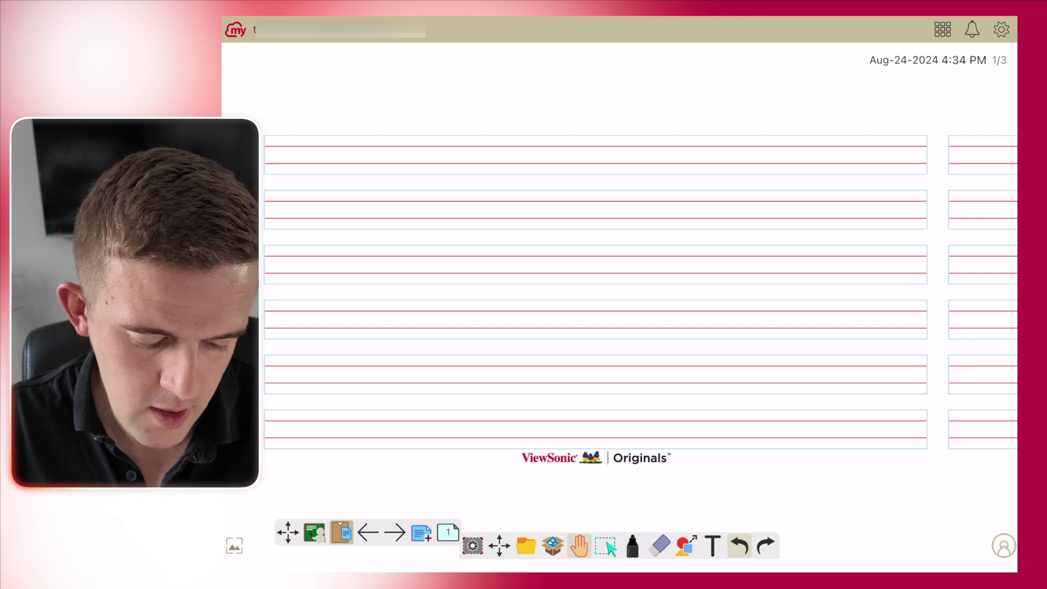
# - Open the Magic Box and view the Google Drive folders available as a content source
pyautogui.click(659, 546)
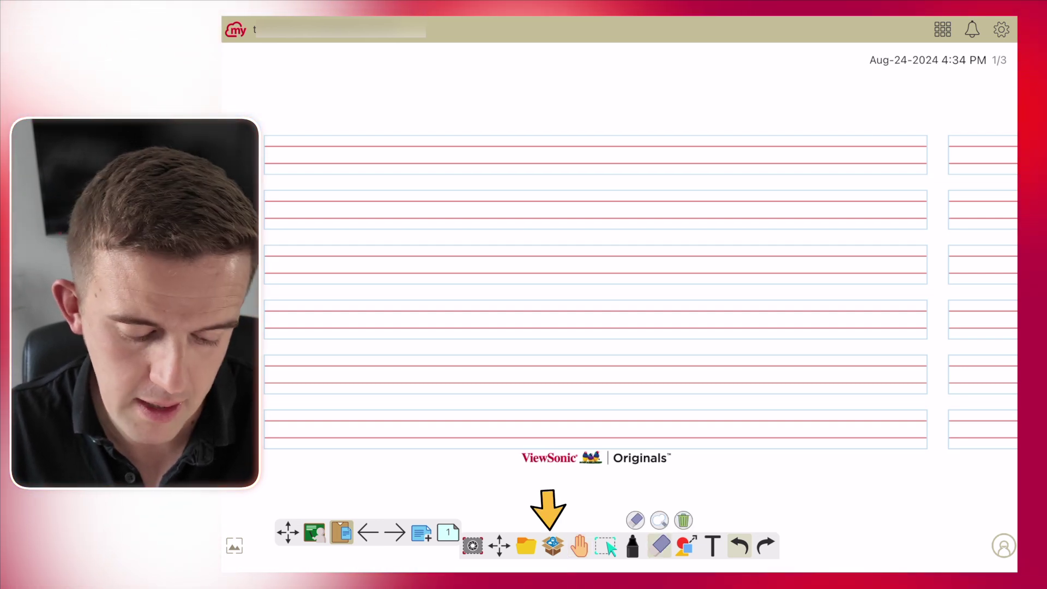
pyautogui.click(553, 546)
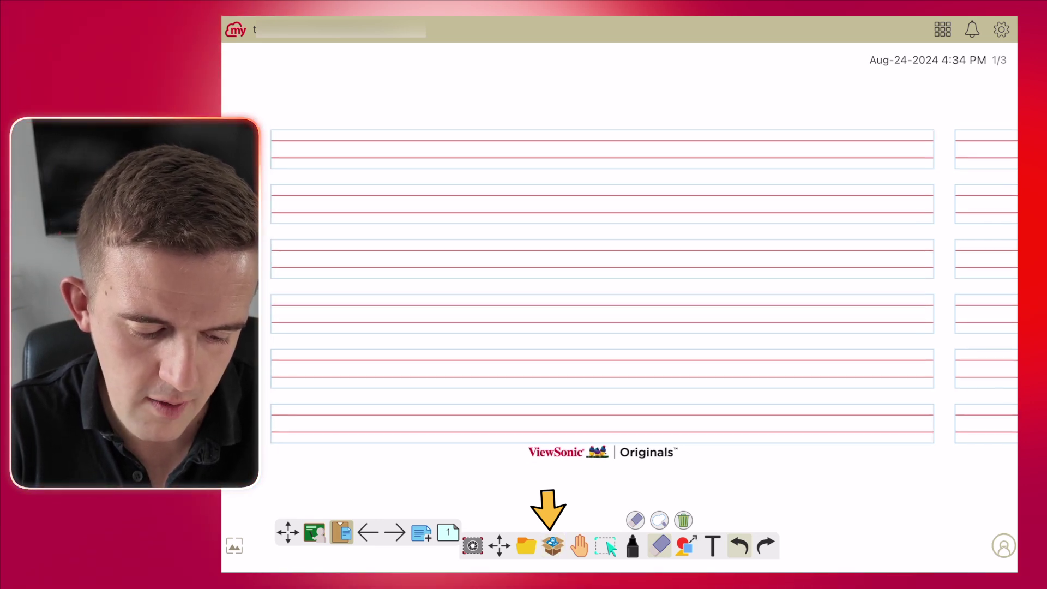
pyautogui.click(552, 546)
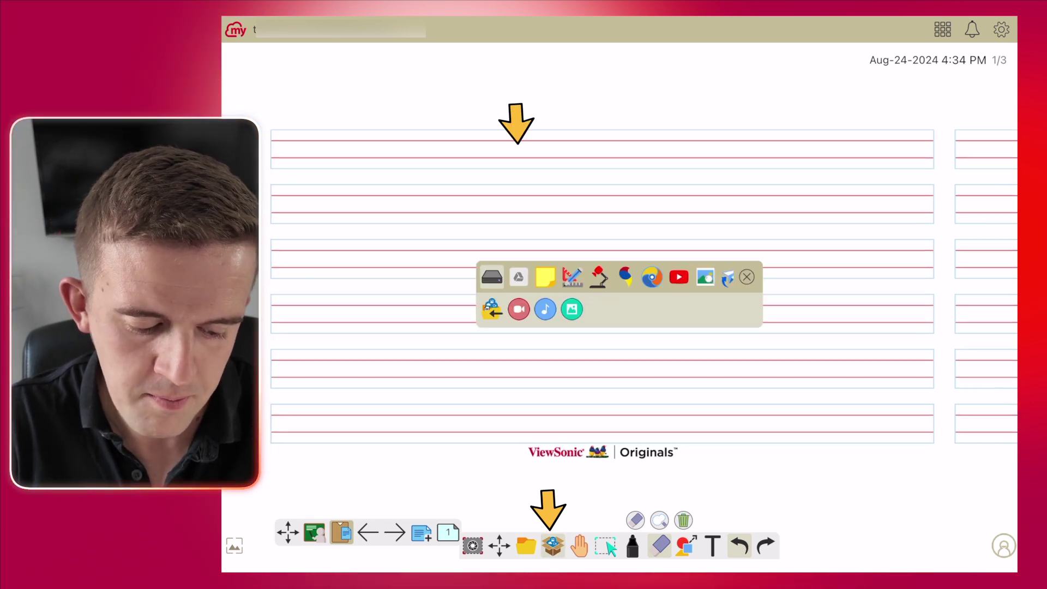
pyautogui.click(518, 276)
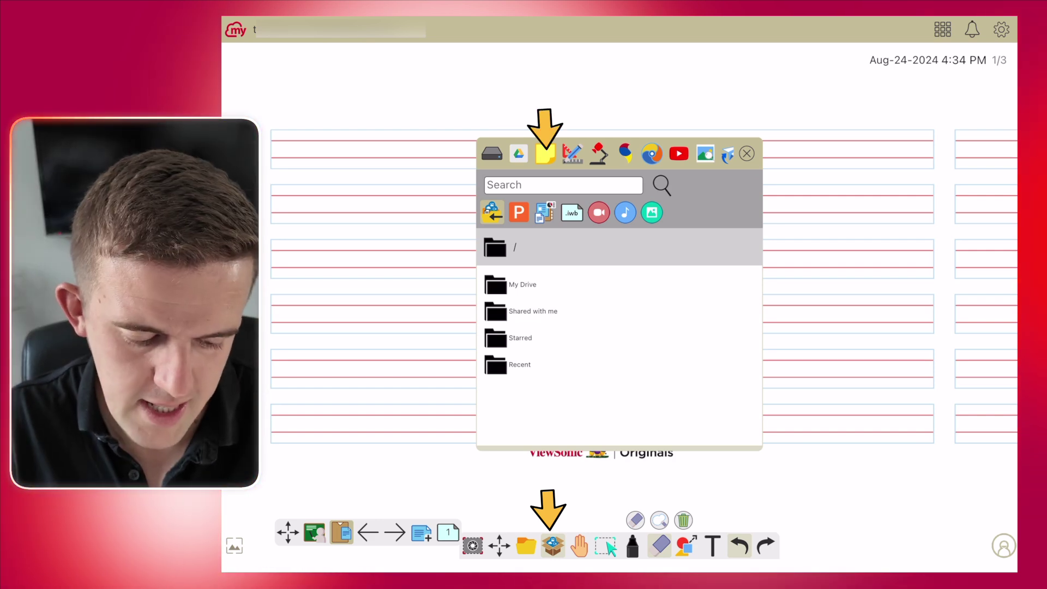
# - Add a yellow sticky note with a freehand black scribble and move it to the upper middle of the canvas
pyautogui.click(546, 276)
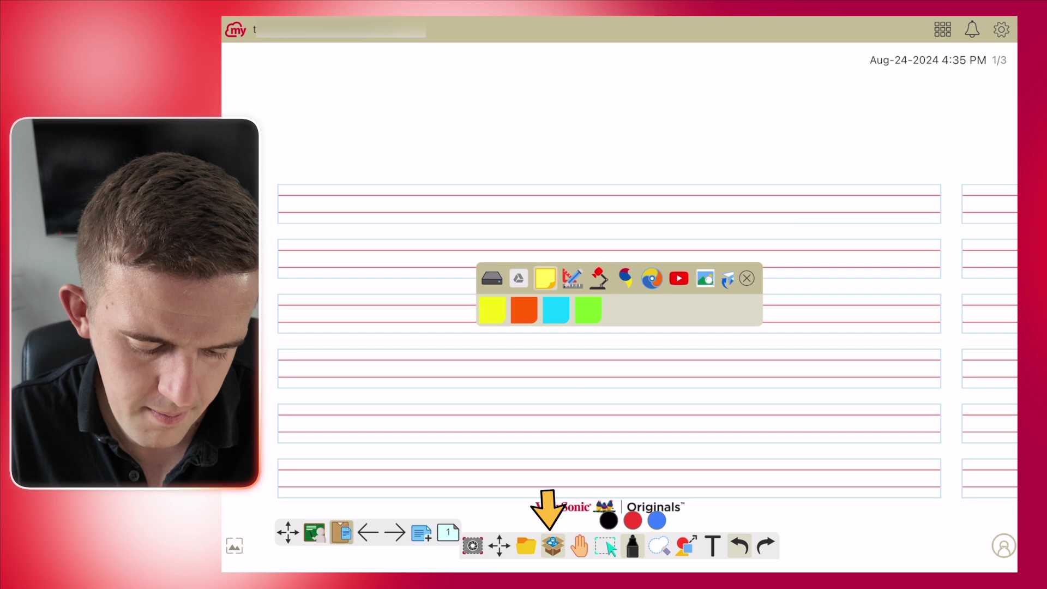
pyautogui.click(492, 309)
pyautogui.moveTo(566, 244); pyautogui.dragTo(546, 263)
pyautogui.moveTo(595, 235)
pyautogui.mouseDown()
pyautogui.moveTo(582, 338)
pyautogui.moveTo(610, 372)
pyautogui.mouseUp()
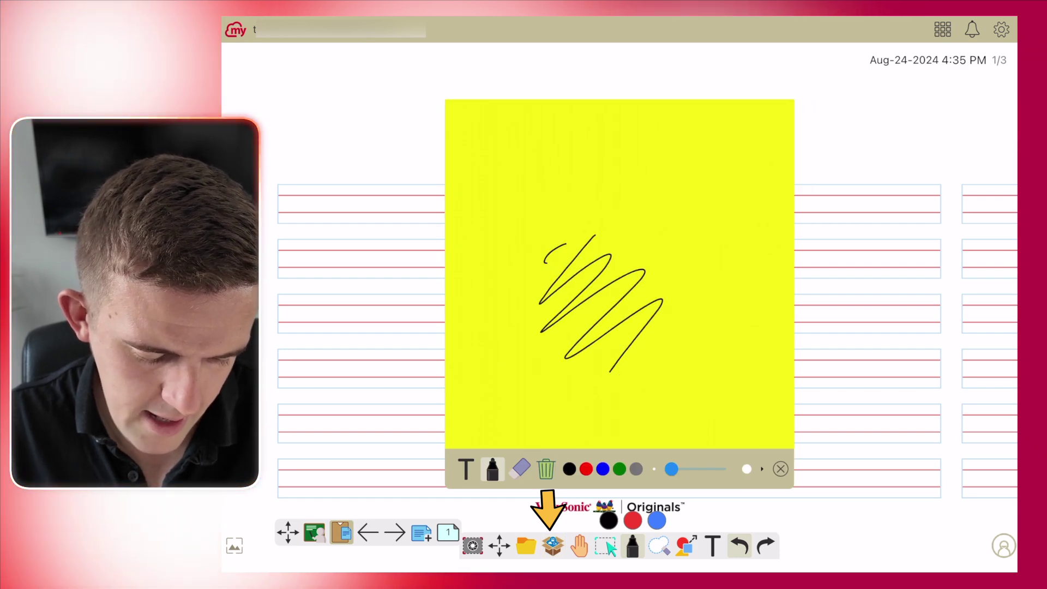
pyautogui.click(780, 469)
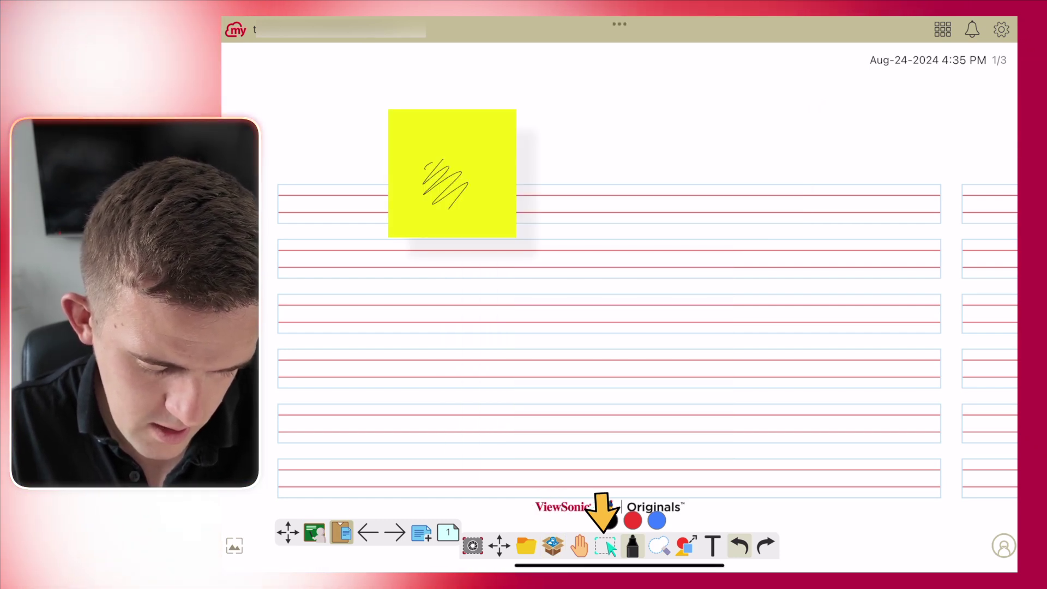
pyautogui.moveTo(359, 71)
pyautogui.mouseDown()
pyautogui.moveTo(410, 304)
pyautogui.moveTo(381, 79)
pyautogui.mouseUp()
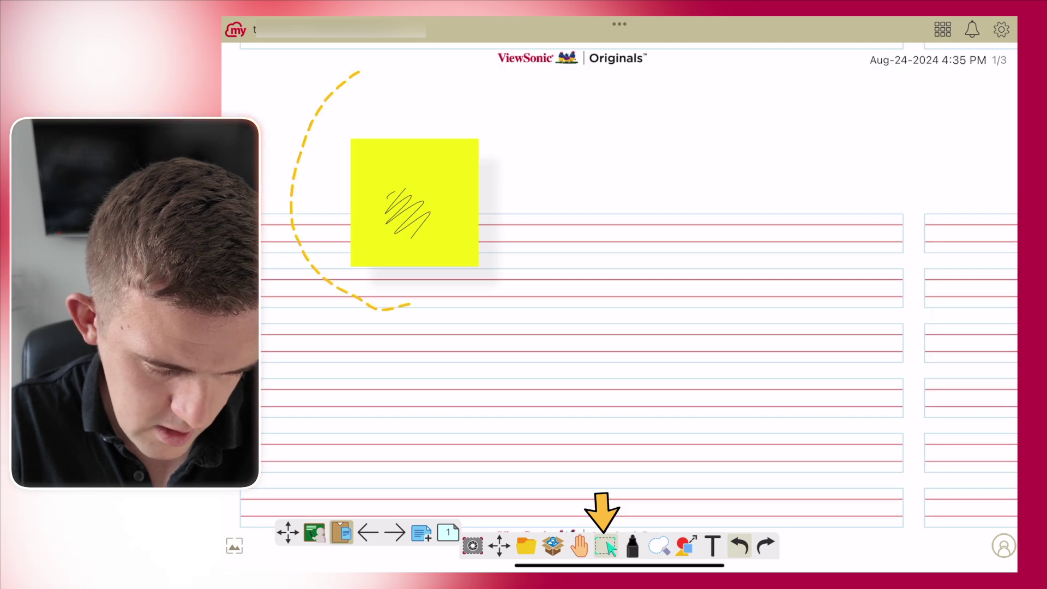
pyautogui.moveTo(415, 202)
pyautogui.mouseDown()
pyautogui.moveTo(447, 211)
pyautogui.moveTo(480, 285)
pyautogui.moveTo(605, 144)
pyautogui.mouseUp()
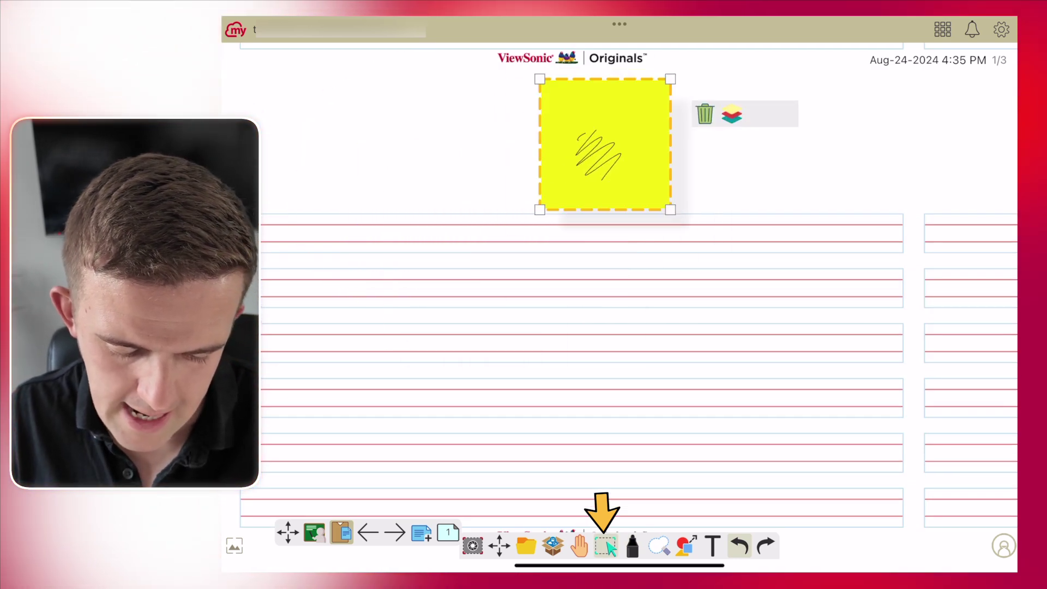
# - From the Magic Box, allow camera access, show the Front Camera feed on the whiteboard, and close the feed
pyautogui.click(553, 546)
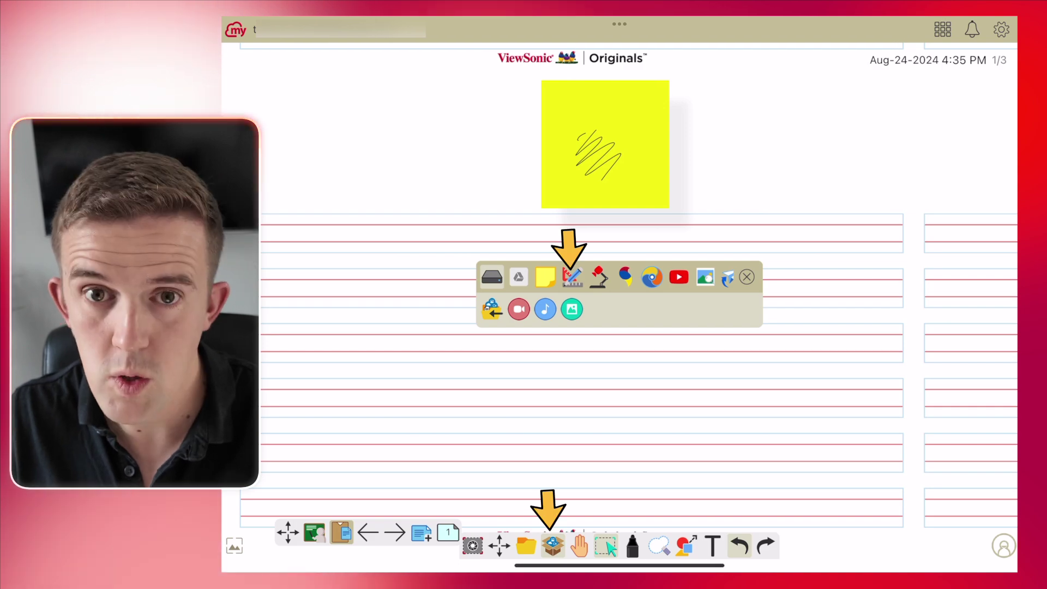
pyautogui.click(571, 277)
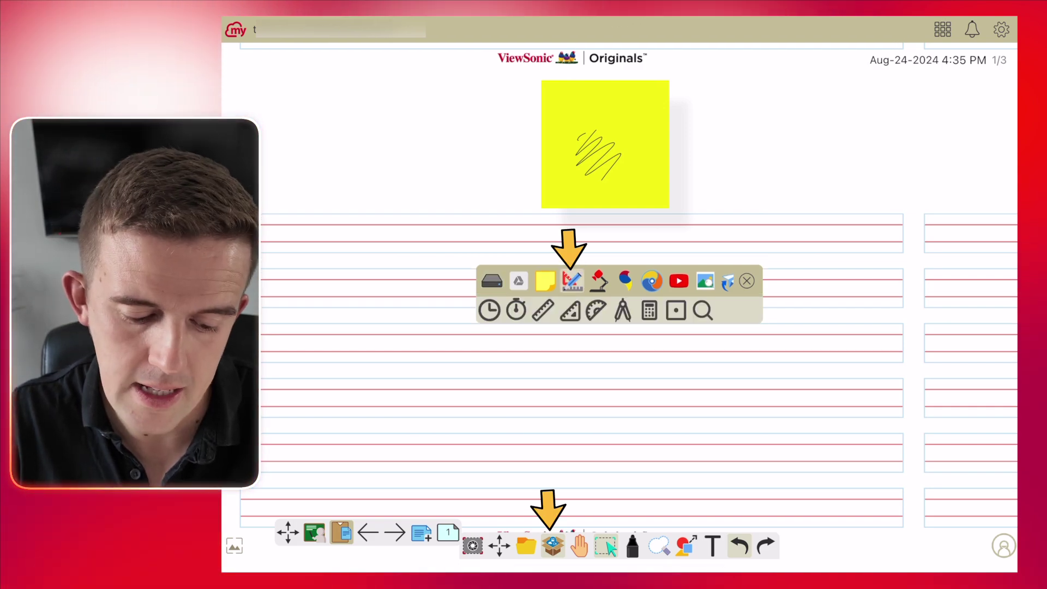
pyautogui.click(598, 281)
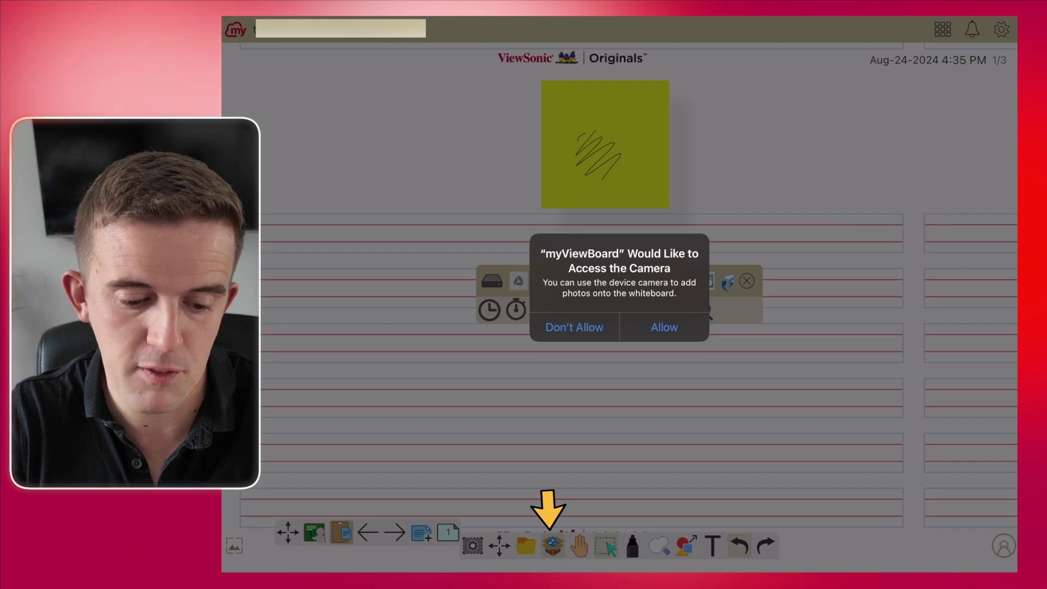
pyautogui.click(664, 327)
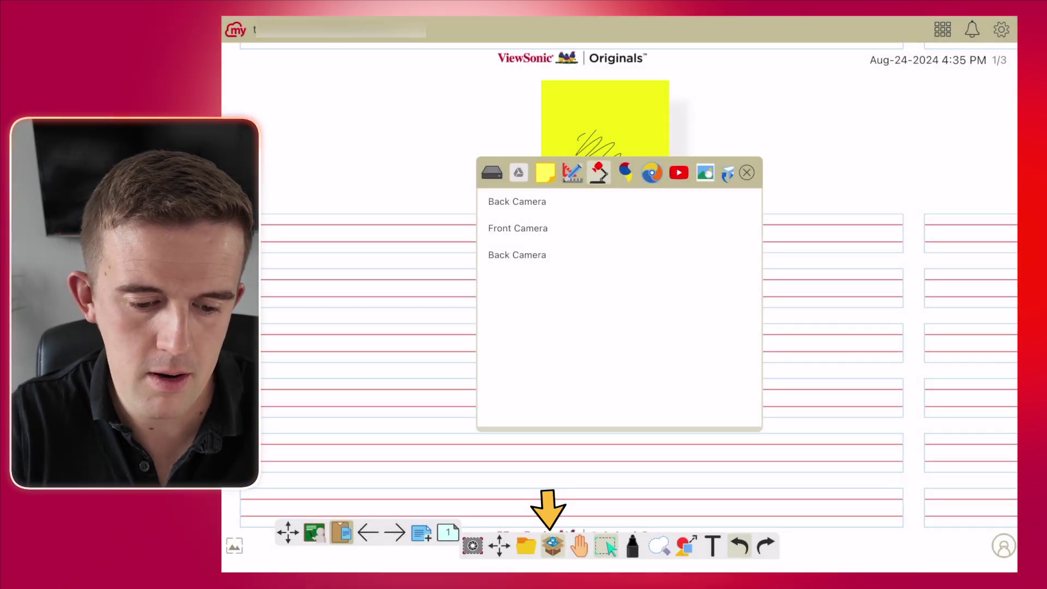
pyautogui.click(518, 229)
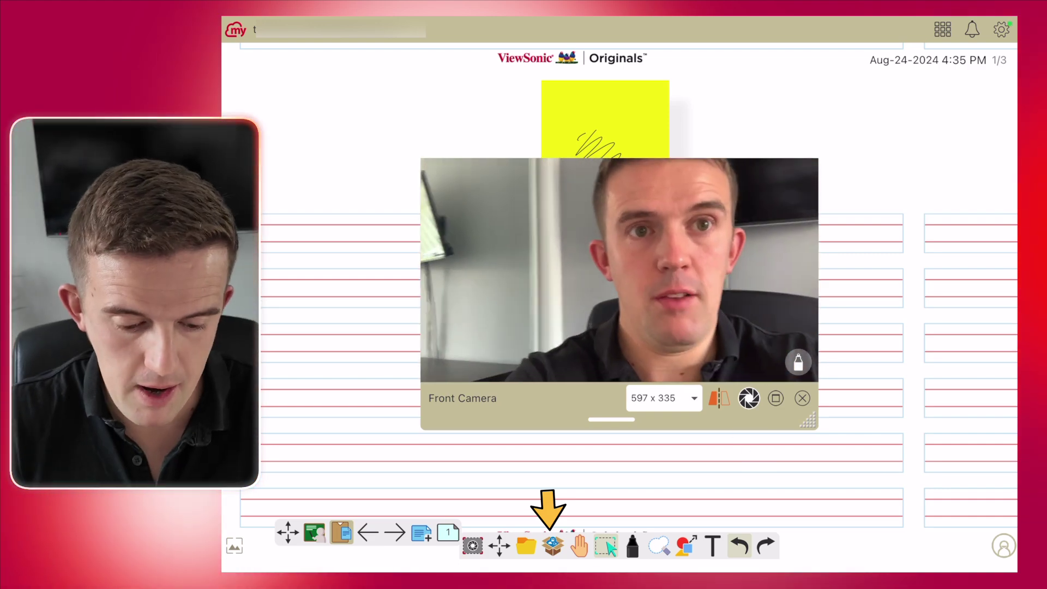
pyautogui.click(802, 398)
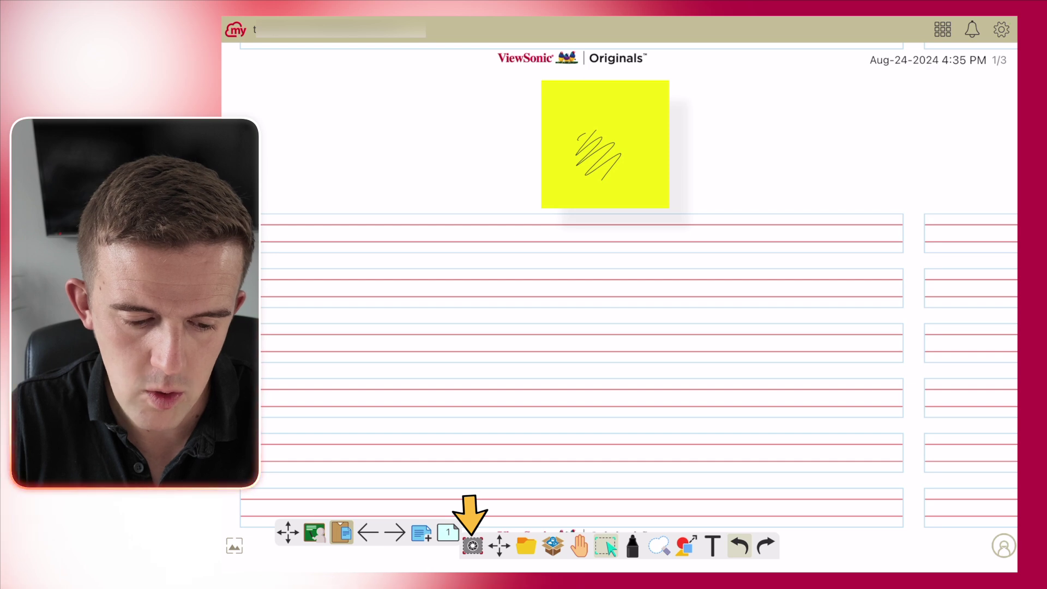
# - Capture a full-screen screenshot onto the canvas, and delete it together with the yellow sticky note
pyautogui.click(472, 546)
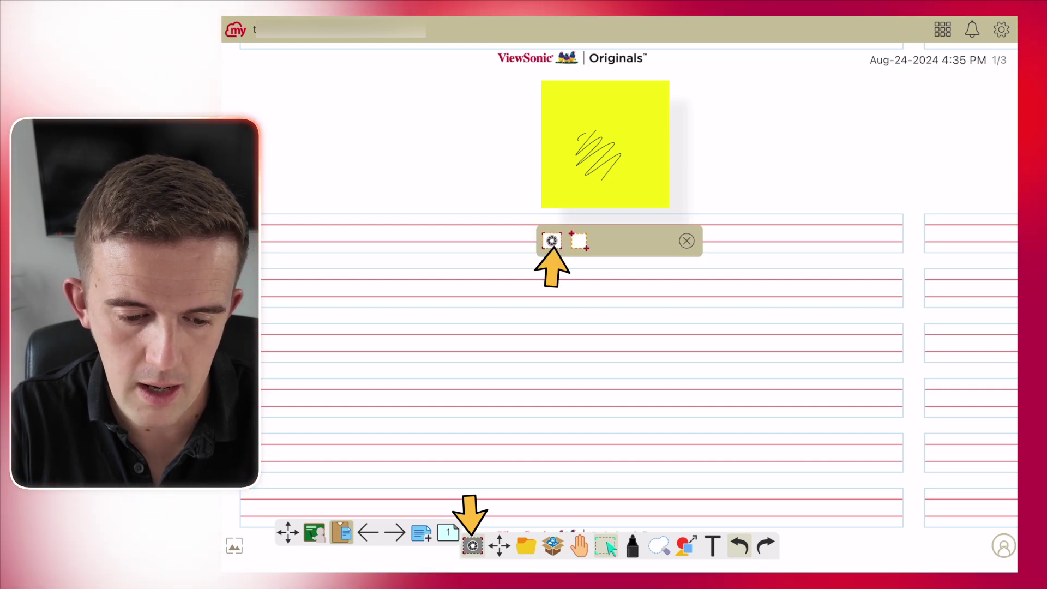
pyautogui.click(551, 240)
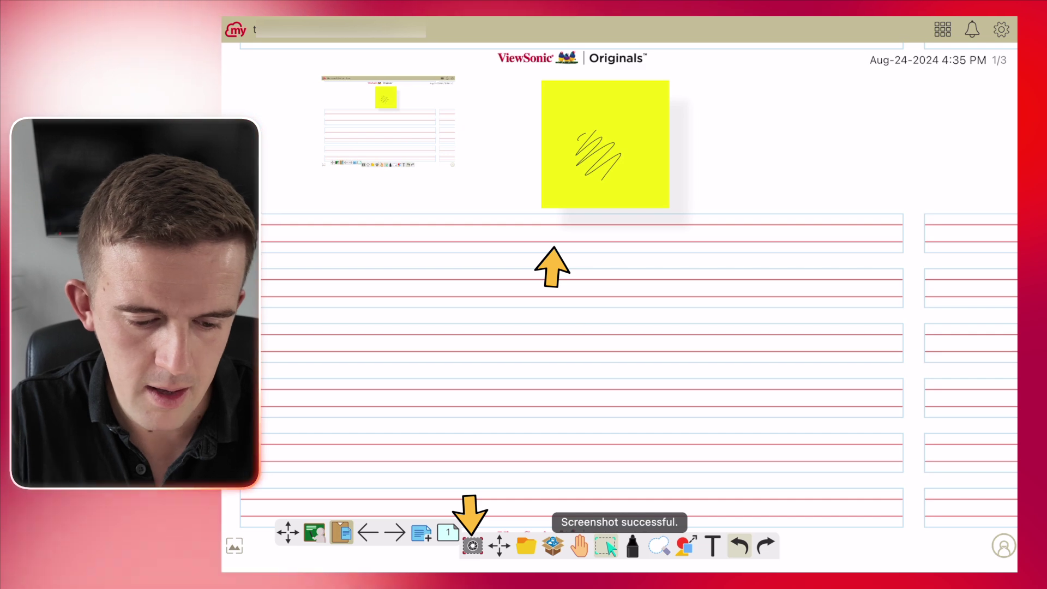
pyautogui.moveTo(450, 54)
pyautogui.mouseDown()
pyautogui.moveTo(452, 221)
pyautogui.moveTo(468, 71)
pyautogui.mouseUp()
pyautogui.moveTo(495, 141)
pyautogui.mouseDown()
pyautogui.moveTo(681, 143)
pyautogui.moveTo(600, 198)
pyautogui.mouseUp()
pyautogui.click(811, 165)
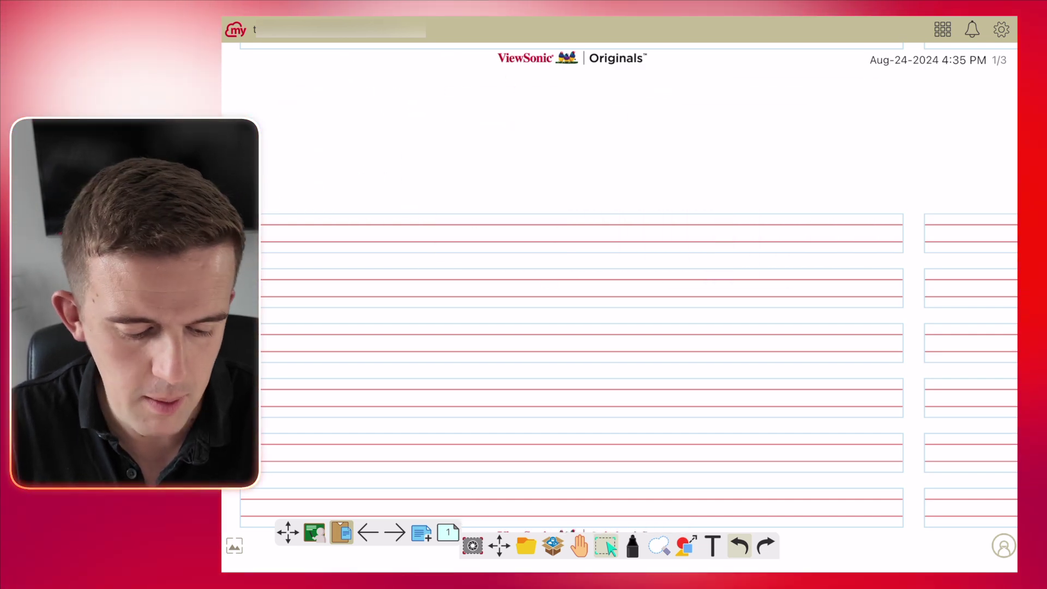
# - Insert the blue left-pointing arrow from the ViewSonic Originals resources in the Magic Box onto the canvas
pyautogui.click(553, 546)
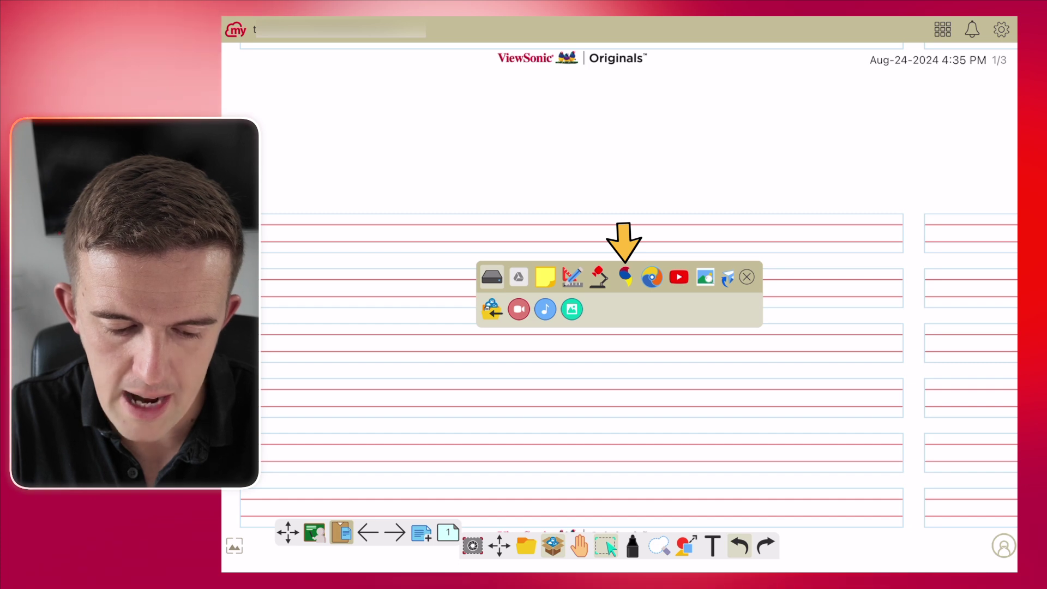
pyautogui.click(625, 276)
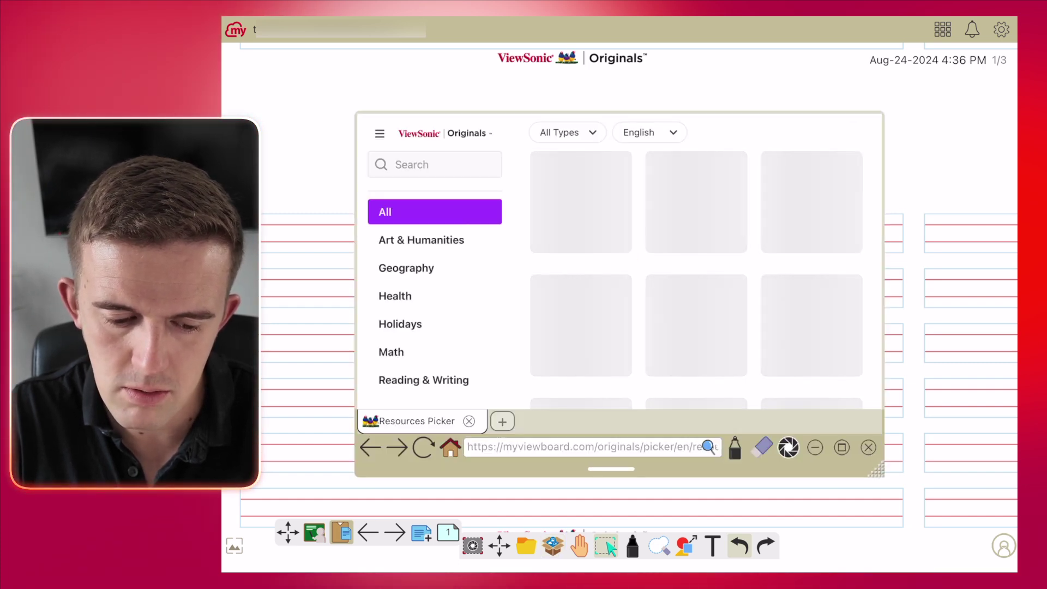
pyautogui.scroll(-5, 789, 373)
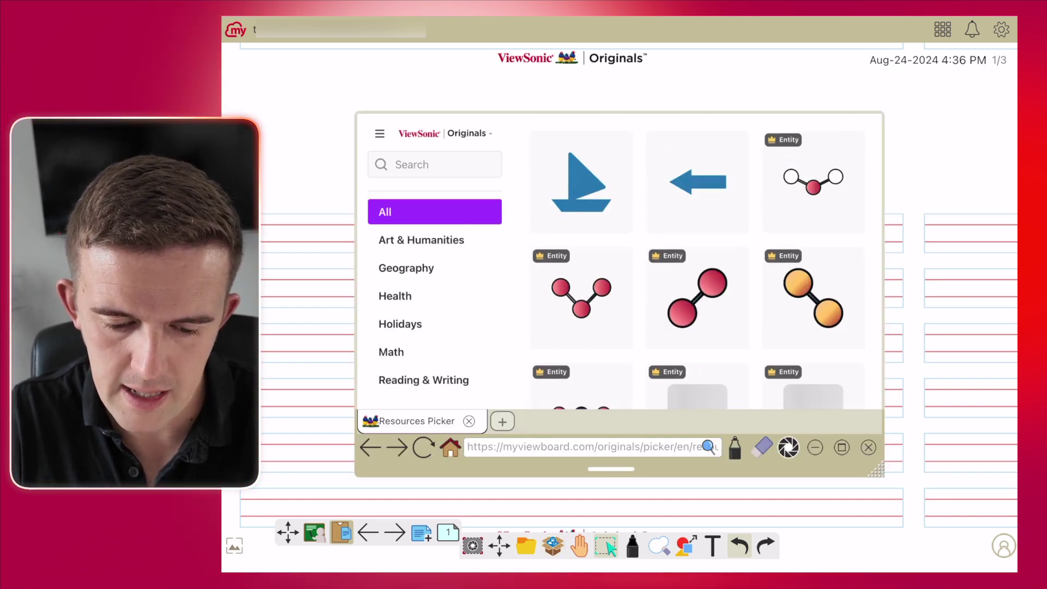
pyautogui.click(789, 373)
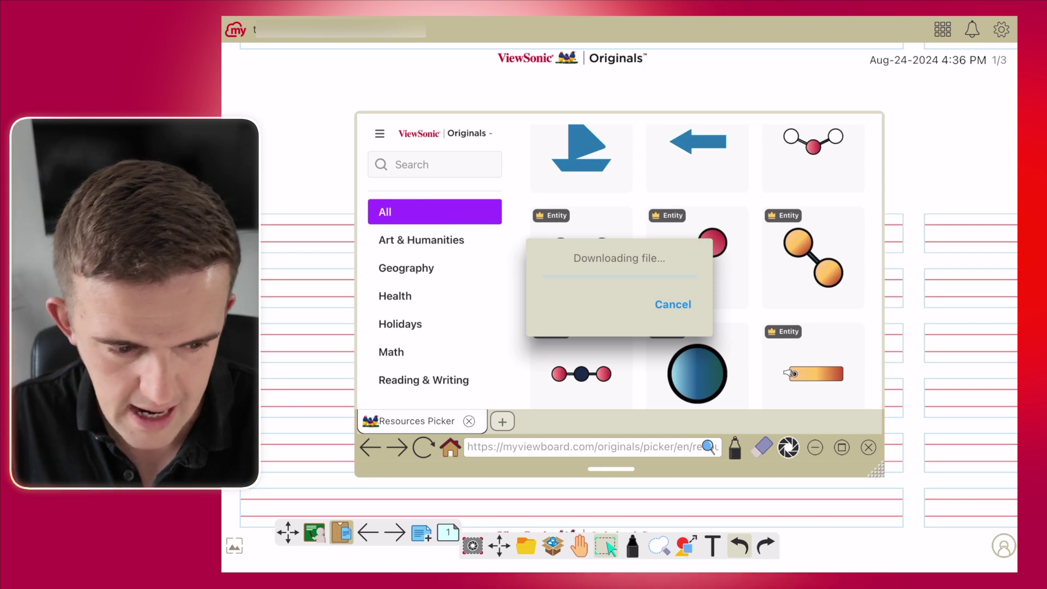
# - Select the blue arrow, move it to the middle of the canvas, and place a mirrored copy beside it
pyautogui.moveTo(545, 273); pyautogui.dragTo(666, 379)
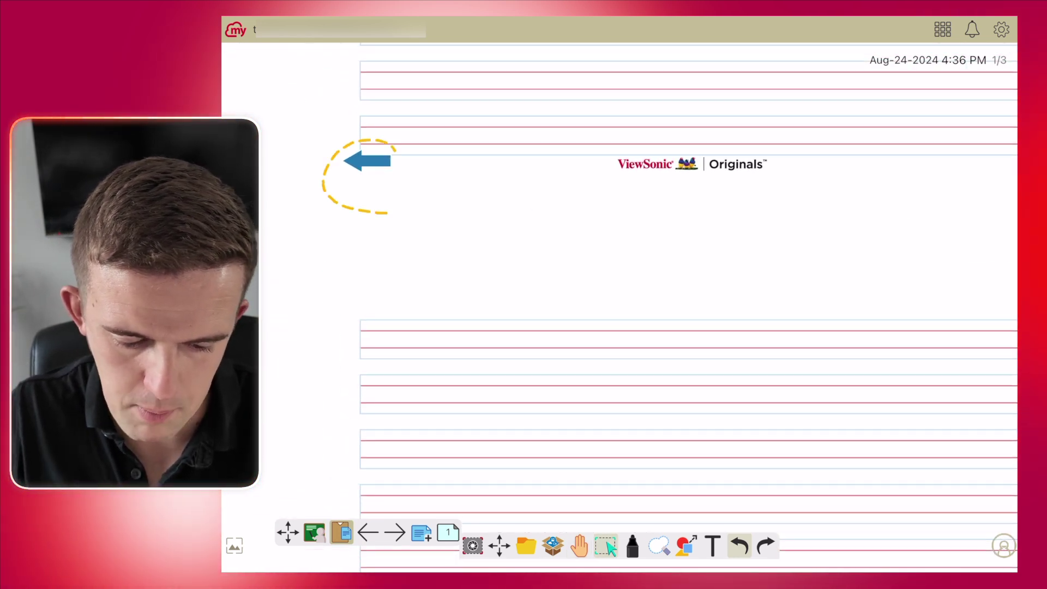
pyautogui.moveTo(387, 212)
pyautogui.mouseDown()
pyautogui.moveTo(401, 158)
pyautogui.moveTo(750, 333)
pyautogui.moveTo(703, 313)
pyautogui.mouseUp()
pyautogui.click(818, 360)
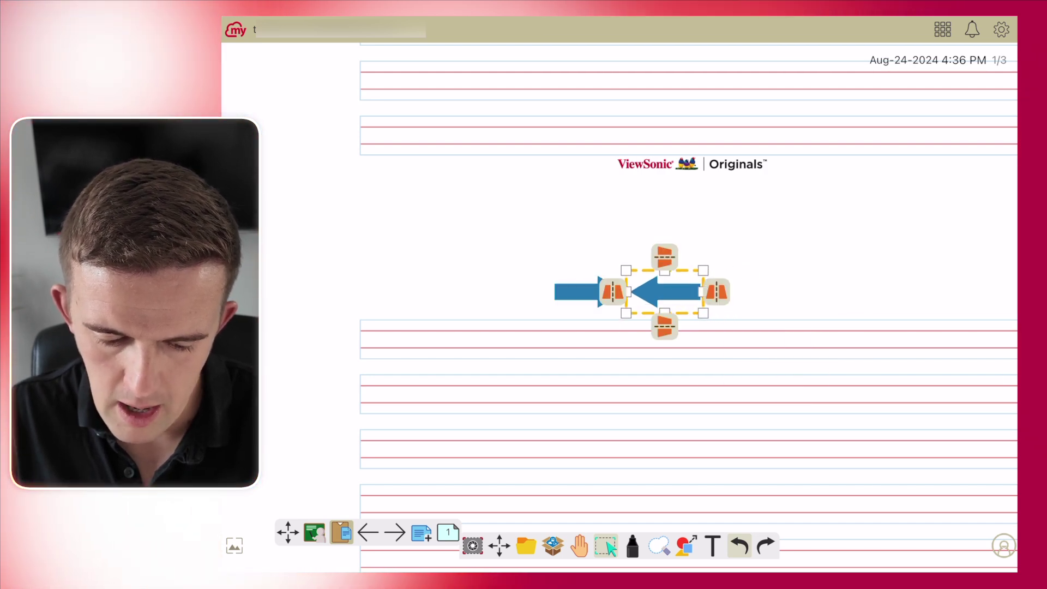
# - Nudge the left-pointing blue arrow slightly away from its mirrored counterpart and select both arrows together
pyautogui.click(790, 229)
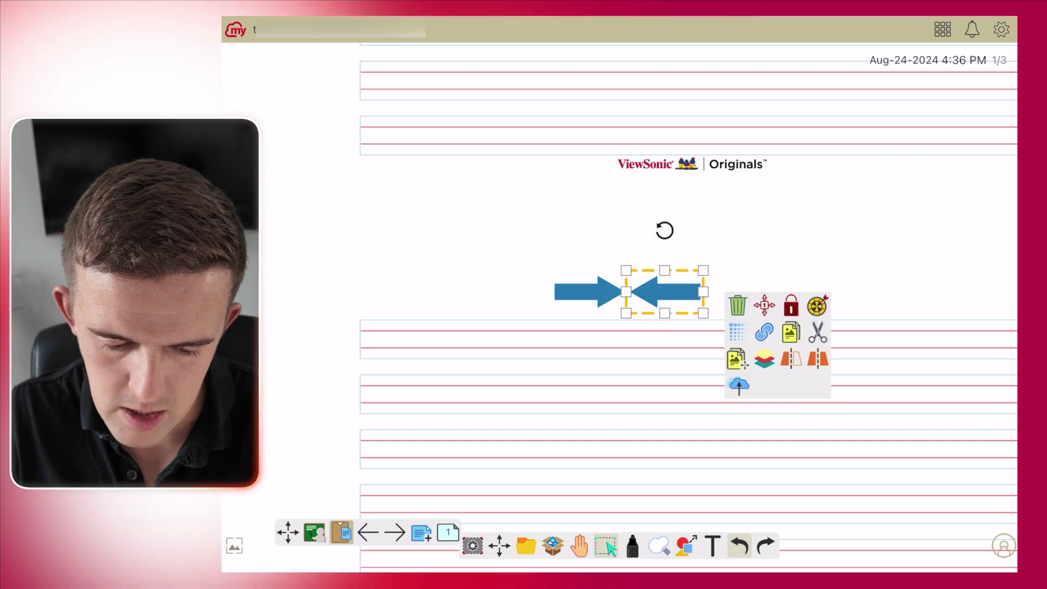
pyautogui.click(790, 229)
pyautogui.moveTo(706, 248)
pyautogui.mouseDown()
pyautogui.moveTo(669, 249)
pyautogui.moveTo(709, 262)
pyautogui.mouseUp()
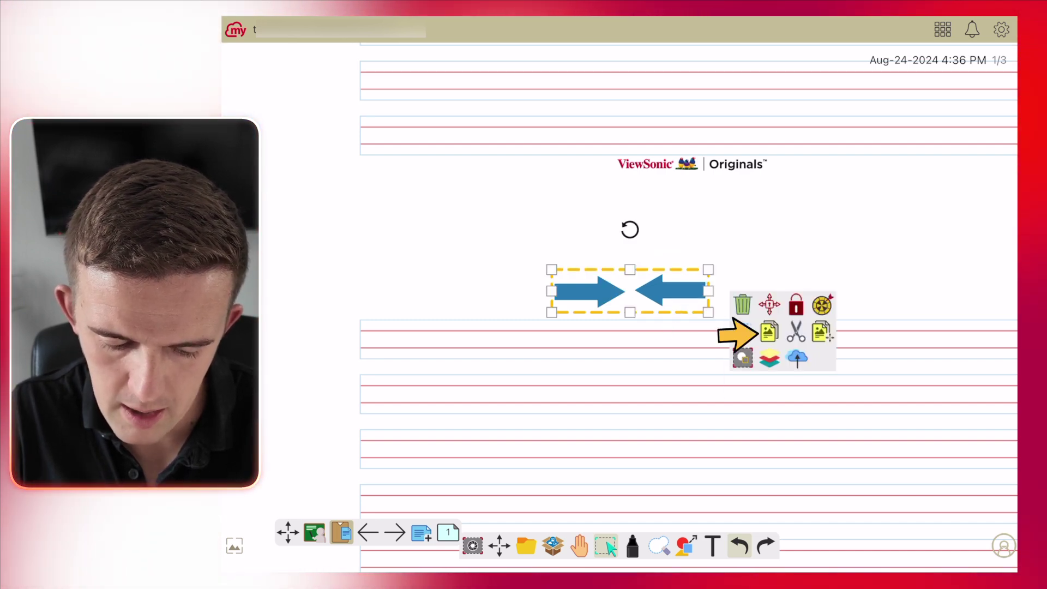
pyautogui.click(768, 331)
pyautogui.click(671, 291)
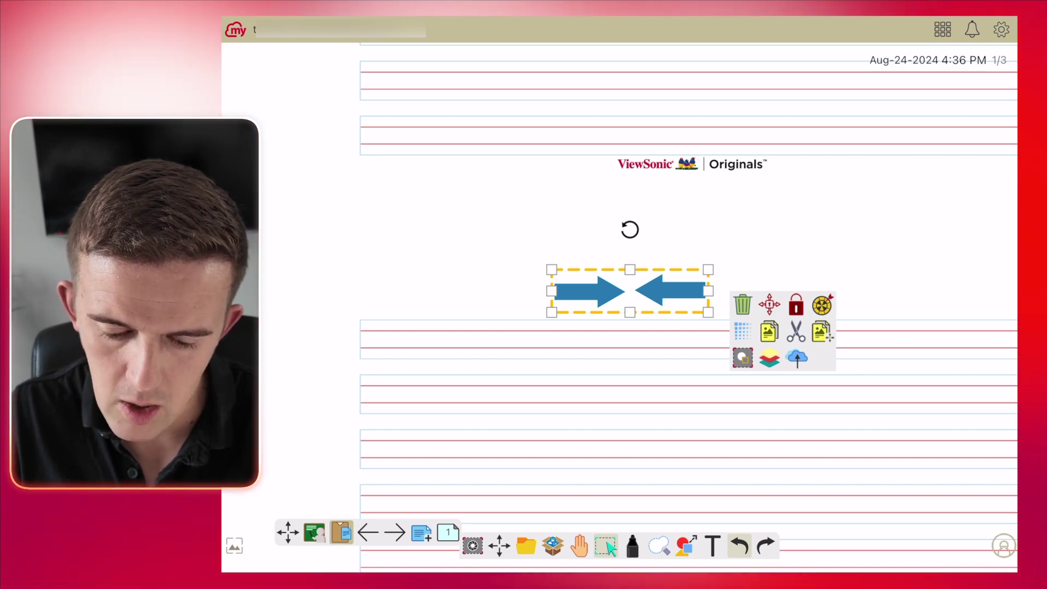
# - Spin the two selected blue arrows together about their shared centre, and delete them from the canvas
pyautogui.click(821, 305)
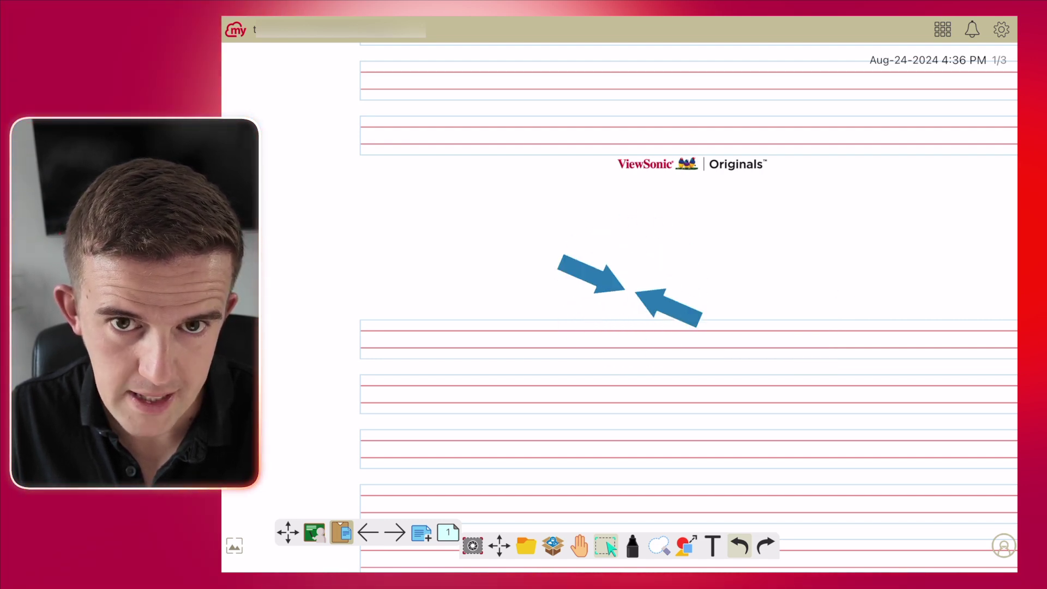
pyautogui.click(630, 290)
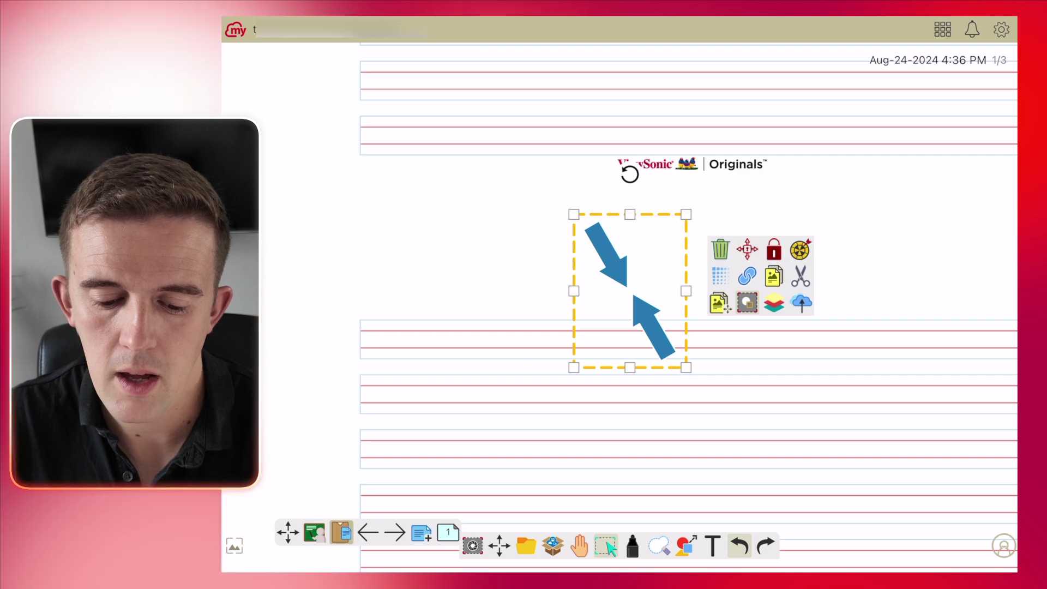
pyautogui.click(720, 250)
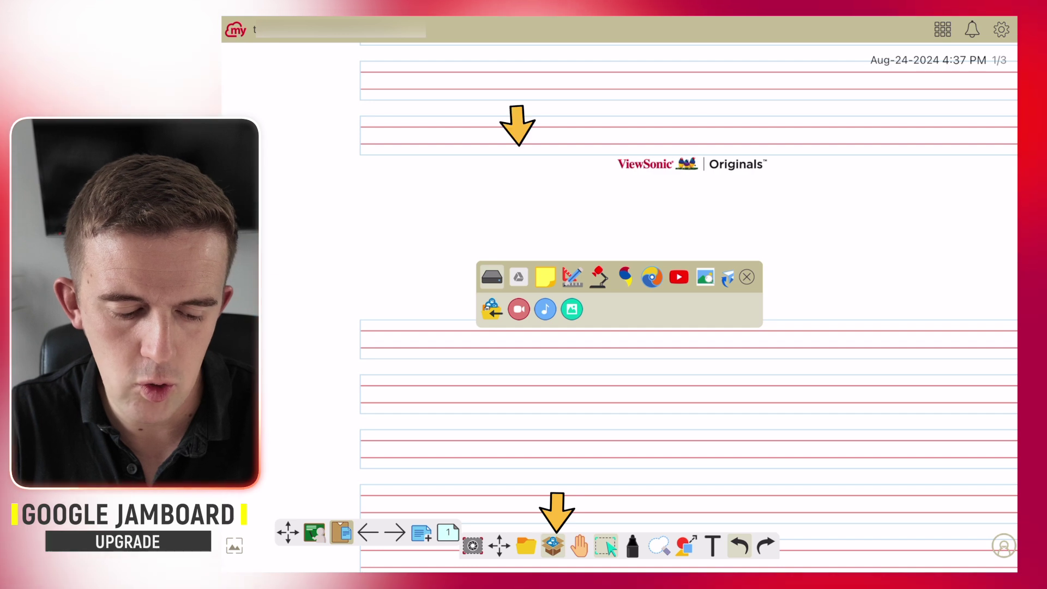
# - Import the MYVIEWBOARD presentation from the My Drive folder of Google Drive using the Magic Box
pyautogui.click(518, 277)
pyautogui.doubleClick(545, 284)
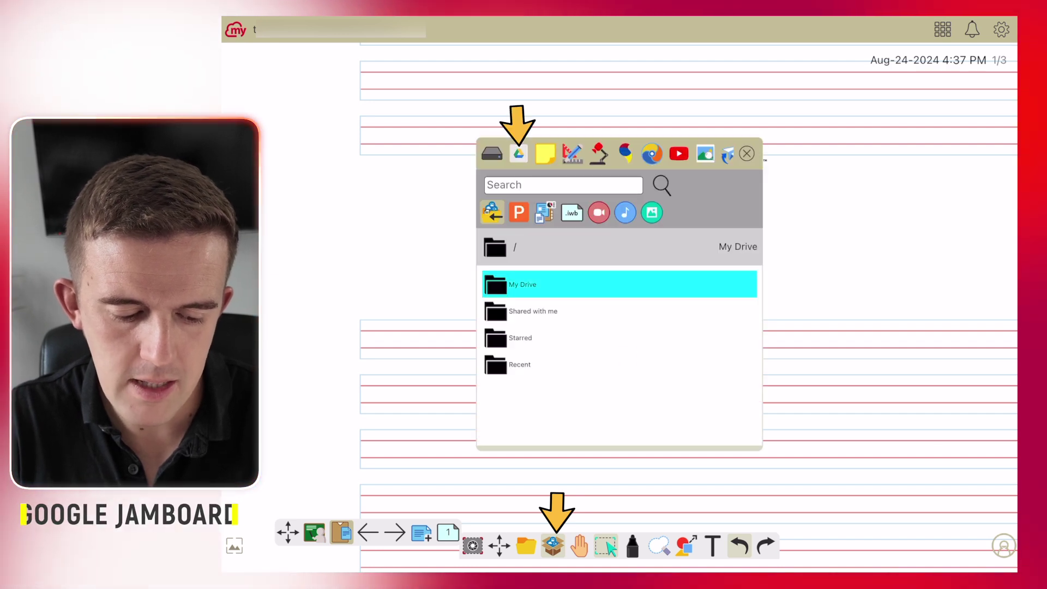
pyautogui.click(546, 390)
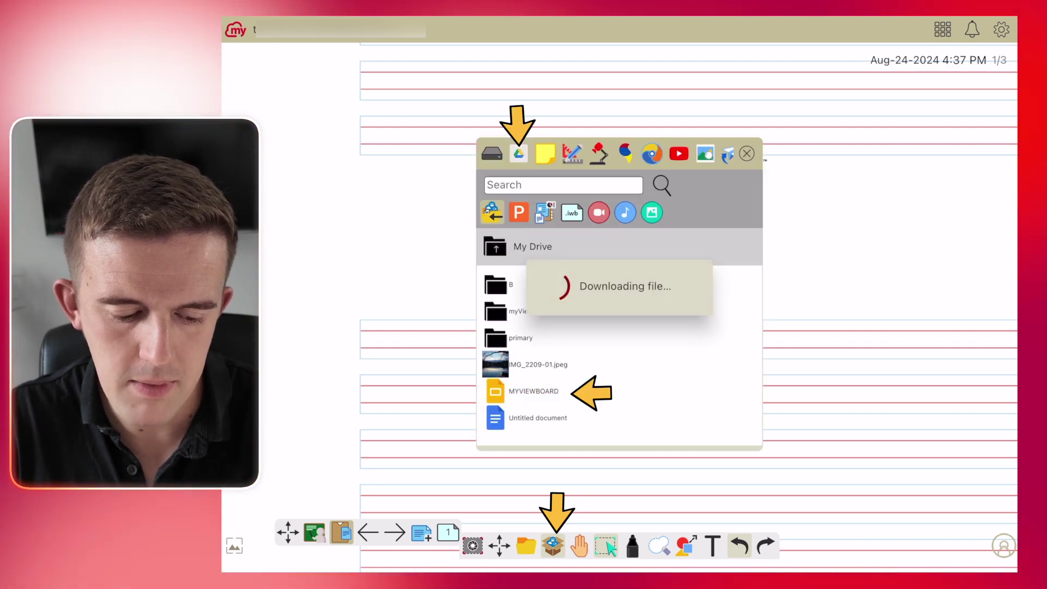